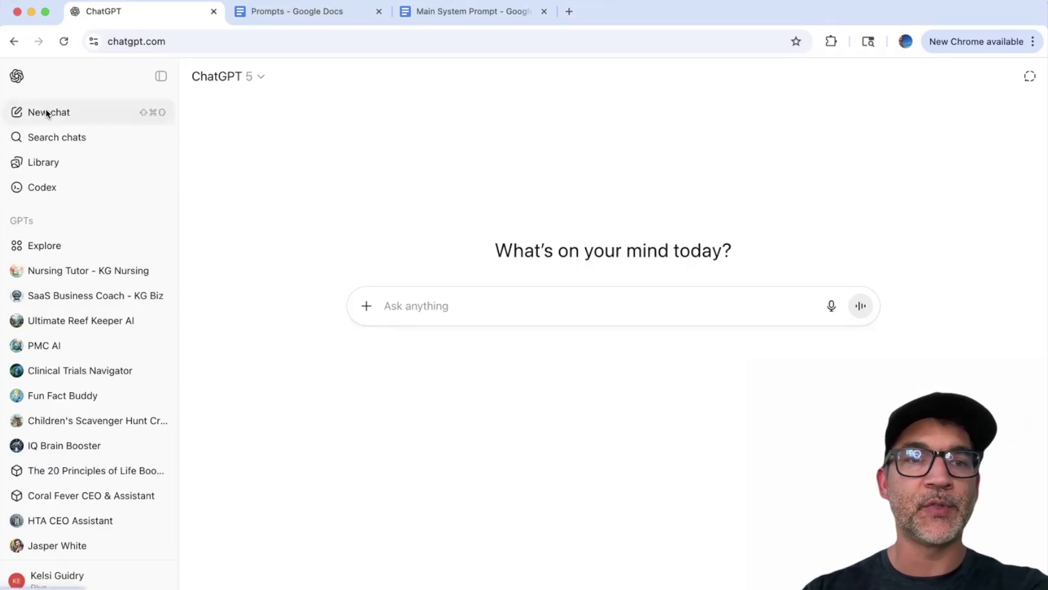
- Create a new ChatGPT project named YouTube Content System and open it
{"action": "scroll", "coordinate": [45, 111], "scroll_direction": "down", "scroll_amount": 5}
{"action": "scroll", "coordinate": [97, 273], "scroll_direction": "down", "scroll_amount": 5}
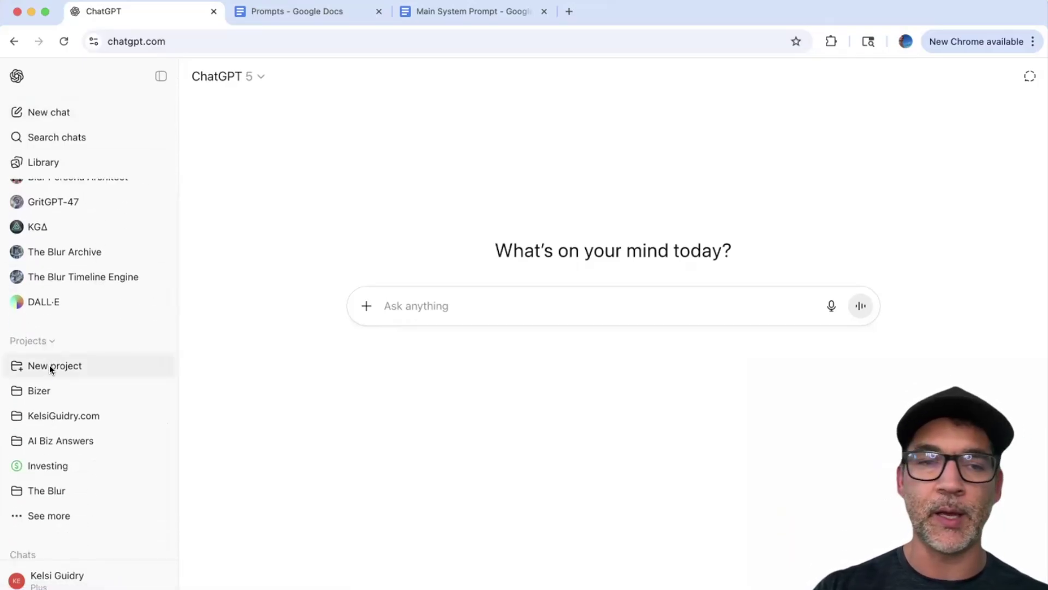
{"action": "left_click", "coordinate": [49, 365]}
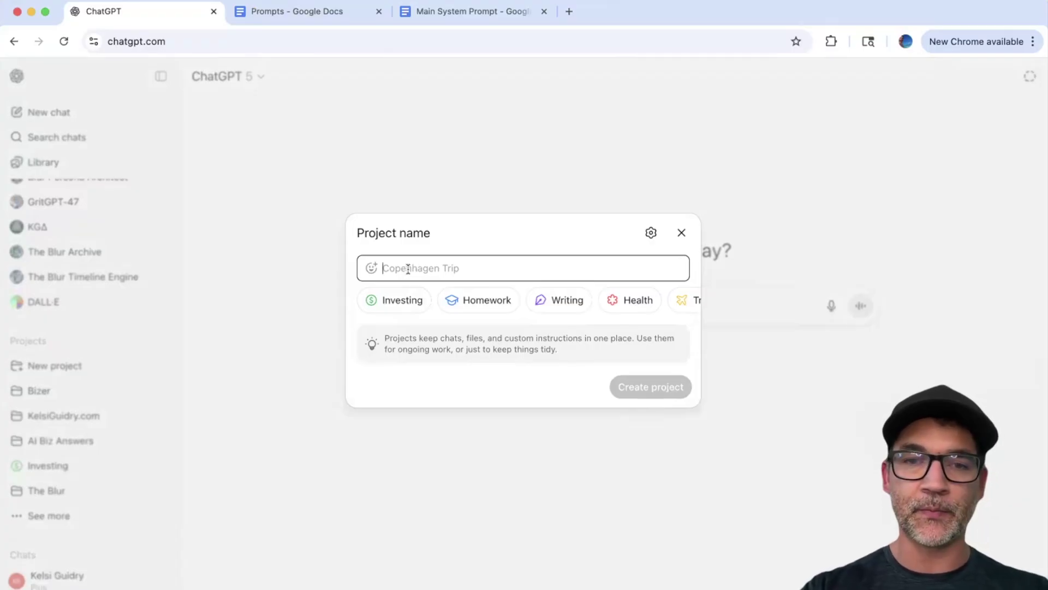
{"action": "type", "text": "Y"}
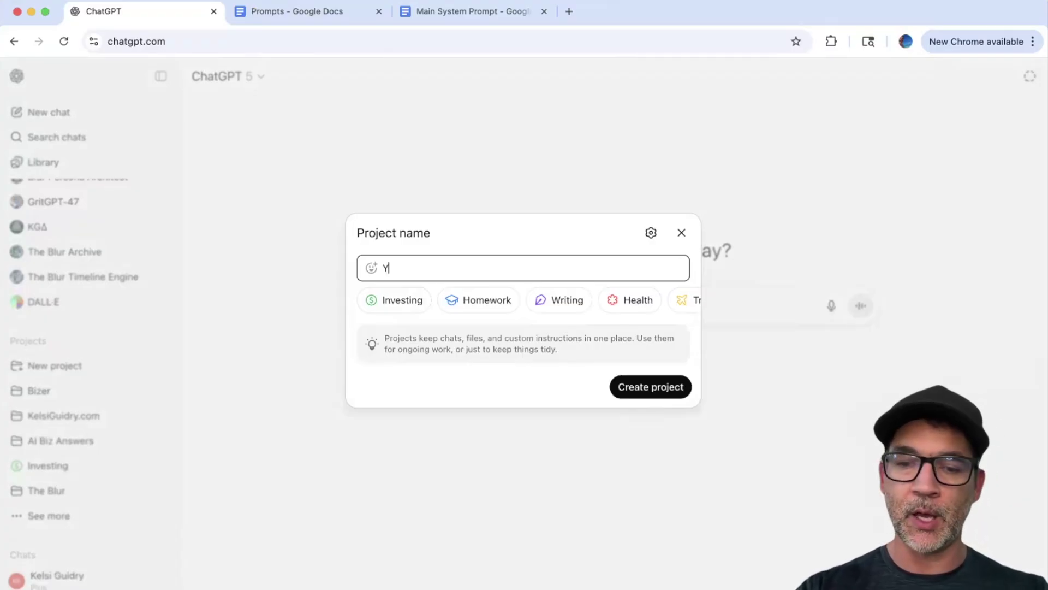
{"action": "type", "text": "ouTube C"}
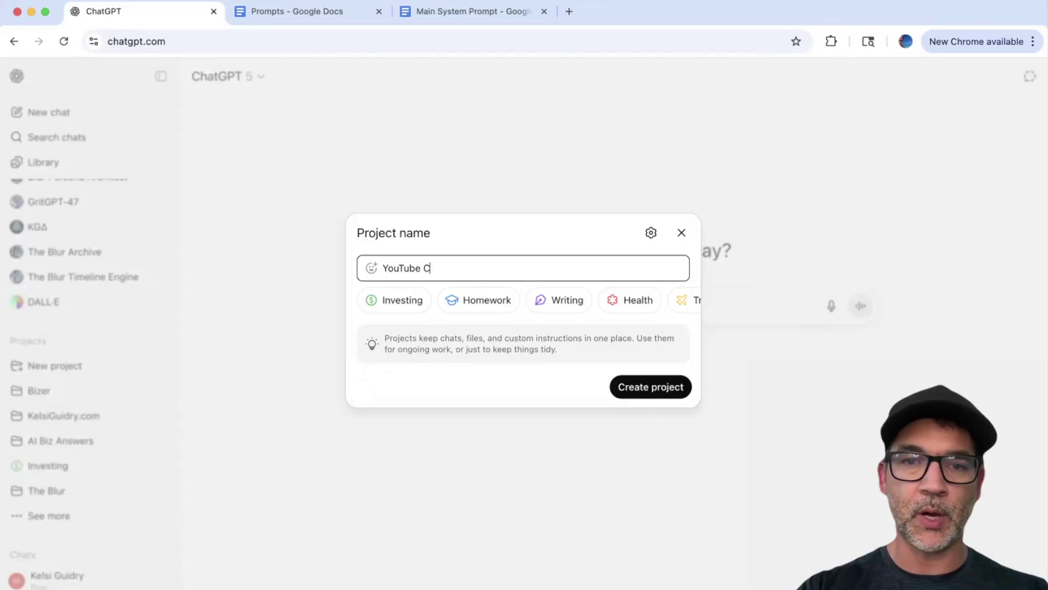
{"action": "type", "text": "ontent System"}
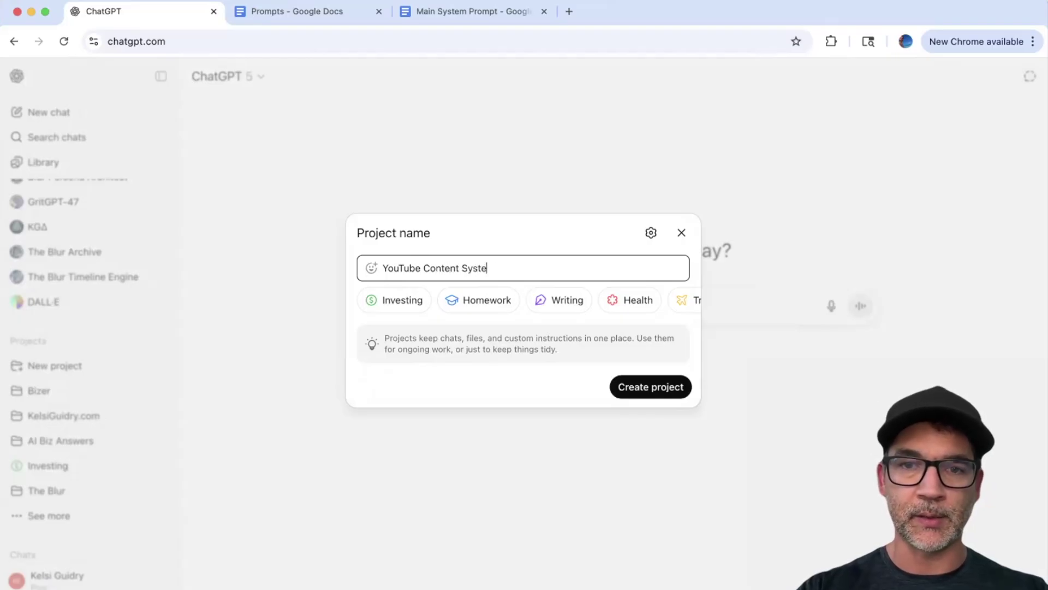
{"action": "left_click", "coordinate": [636, 391]}
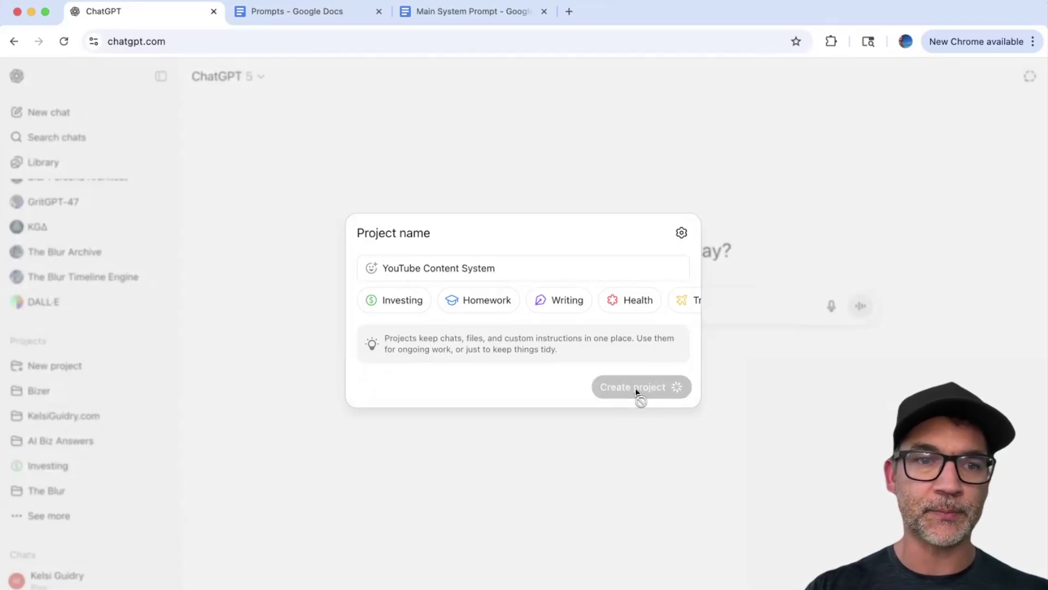
{"action": "scroll", "coordinate": [70, 306], "scroll_direction": "down", "scroll_amount": 8}
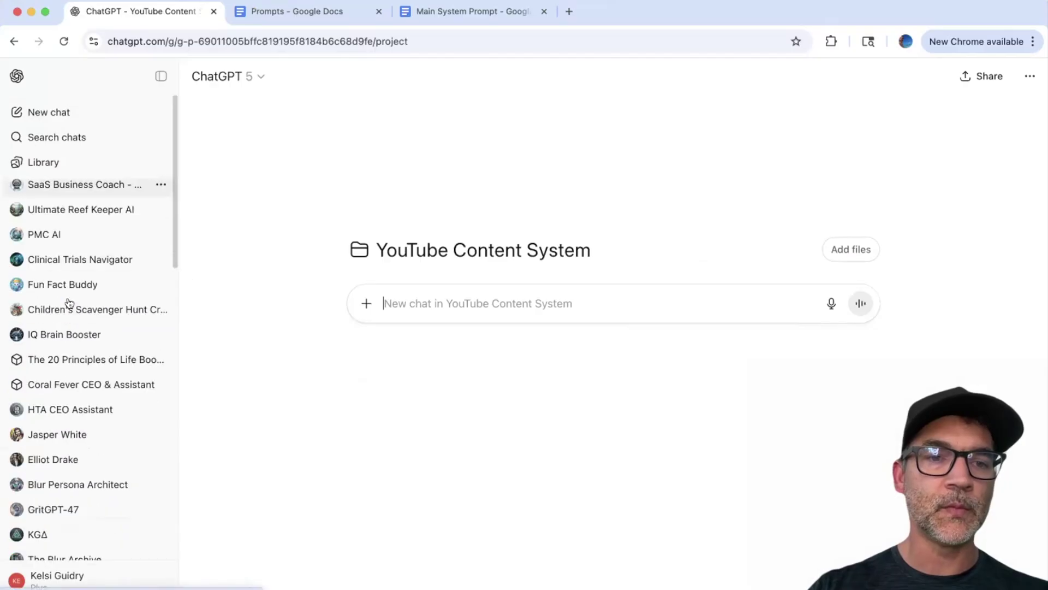
{"action": "left_click", "coordinate": [68, 356]}
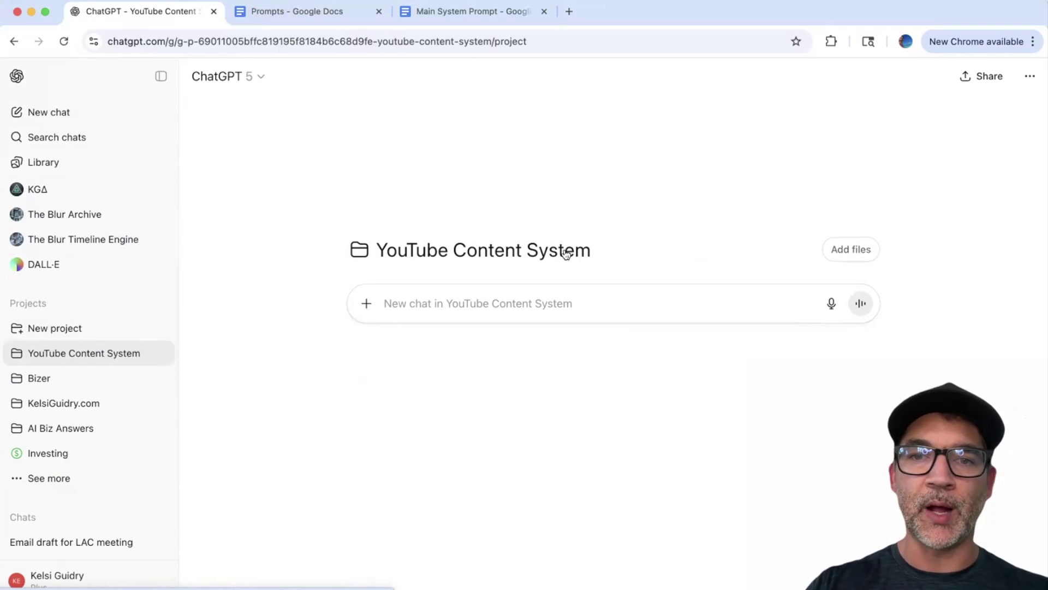
{"action": "left_click", "coordinate": [442, 299]}
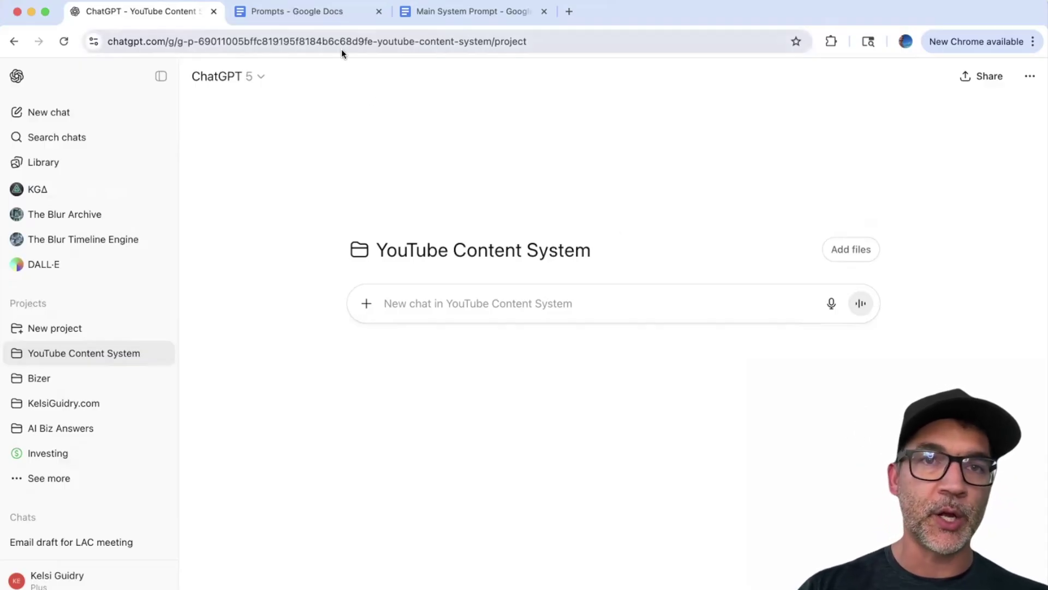
- Switch to the Prompts document in Google Docs and copy the paragraph asking for help creating a Master Prompt
{"action": "left_click", "coordinate": [309, 13]}
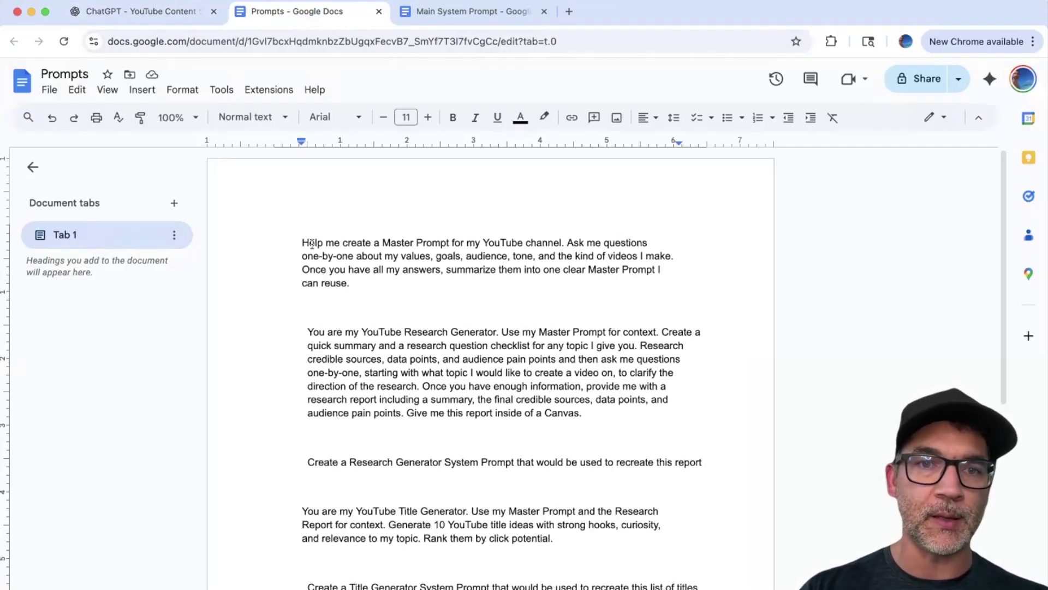
{"action": "left_click_drag", "start_coordinate": [302, 243], "coordinate": [352, 281]}
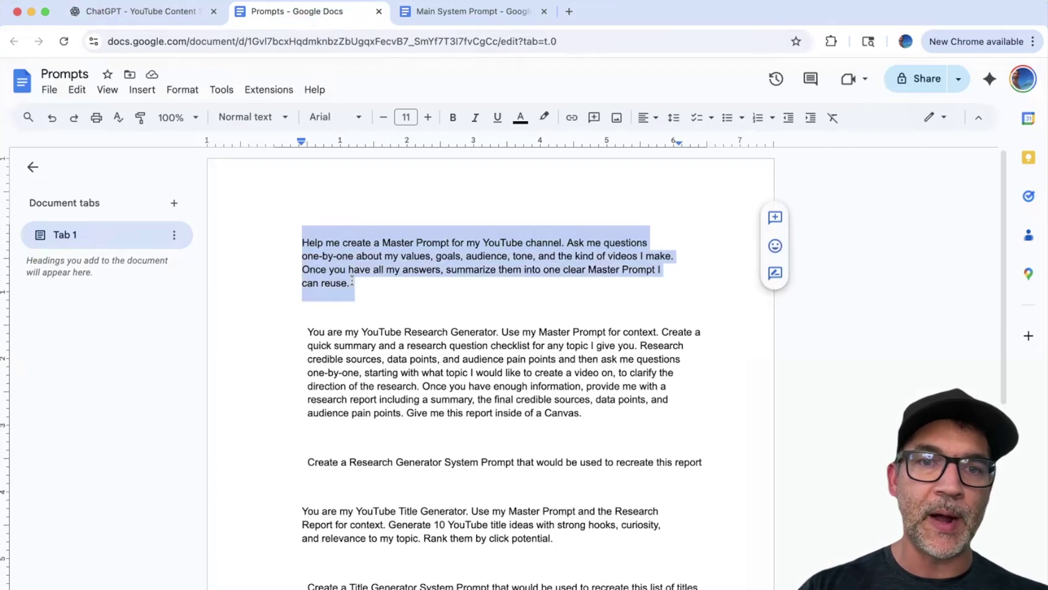
{"action": "right_click", "coordinate": [341, 263]}
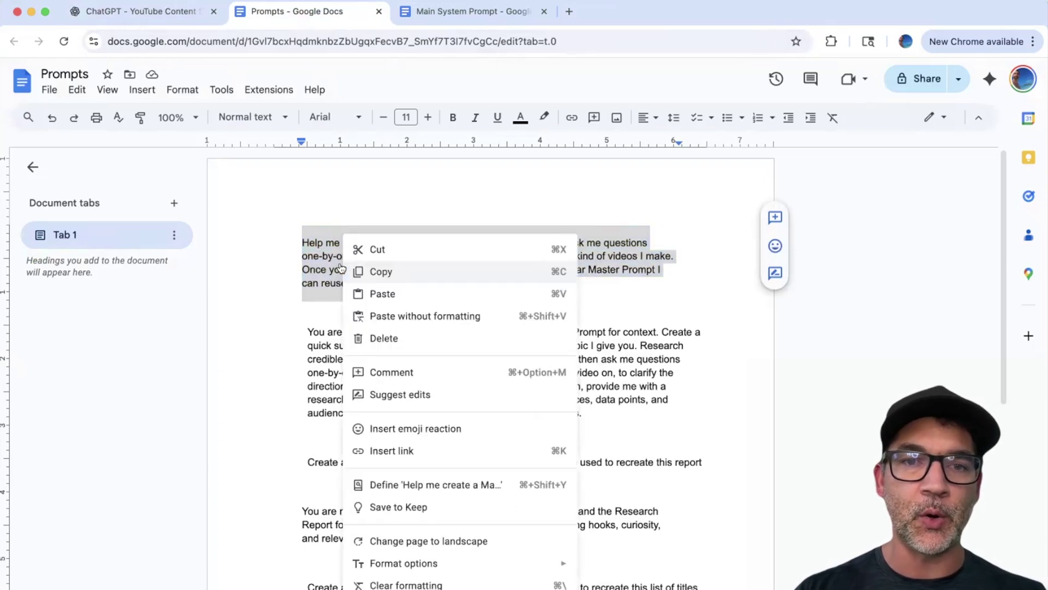
{"action": "left_click", "coordinate": [389, 273]}
- Switch back to ChatGPT and send the copied Master Prompt request as a new chat in the YouTube Content System project
{"action": "left_click", "coordinate": [159, 14]}
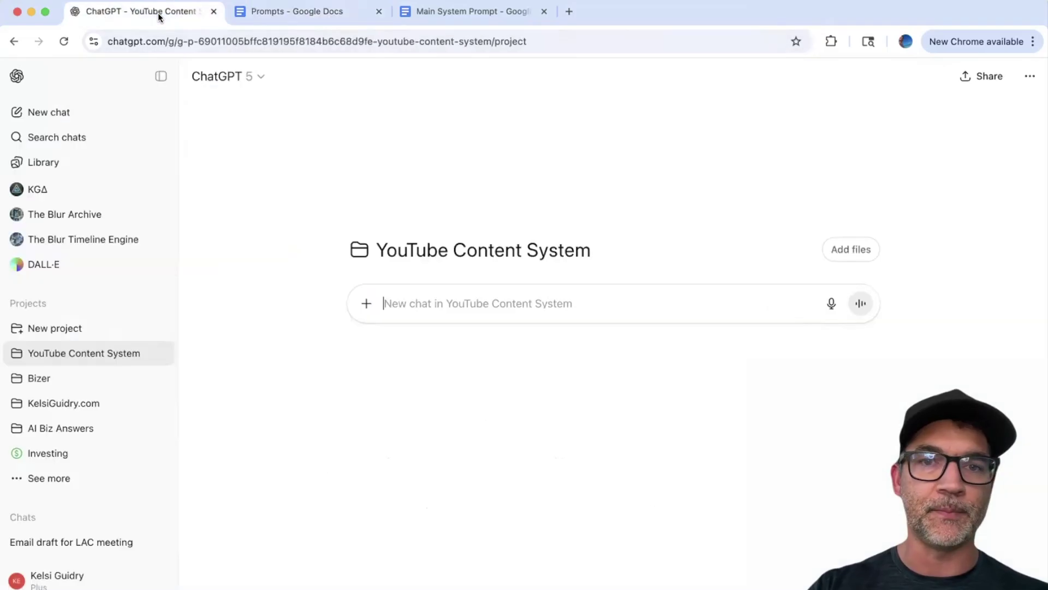
{"action": "left_click", "coordinate": [420, 304]}
{"action": "key", "text": "super+v"}
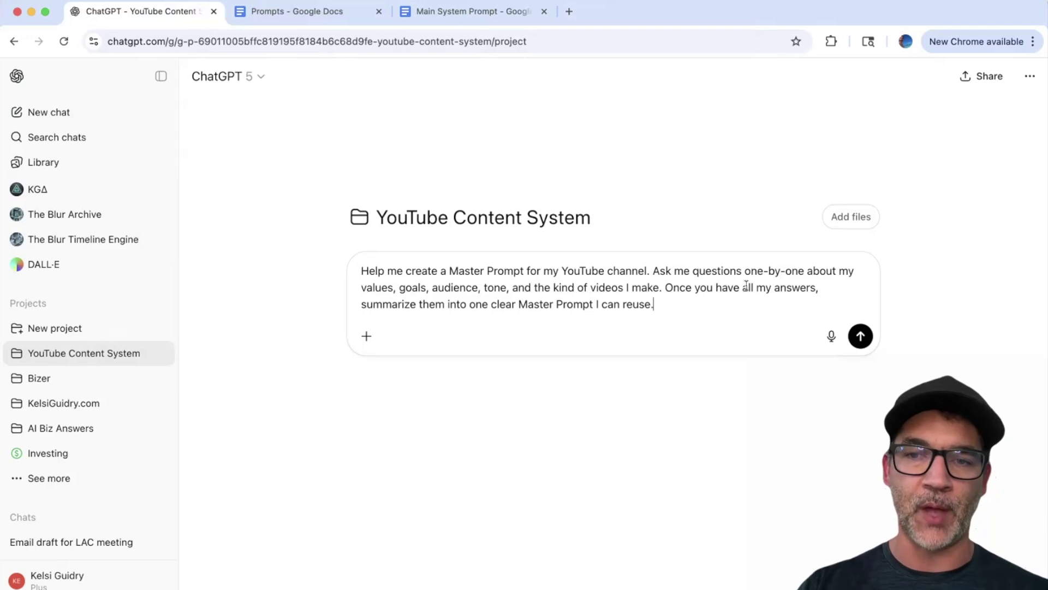
{"action": "key", "text": "Return"}
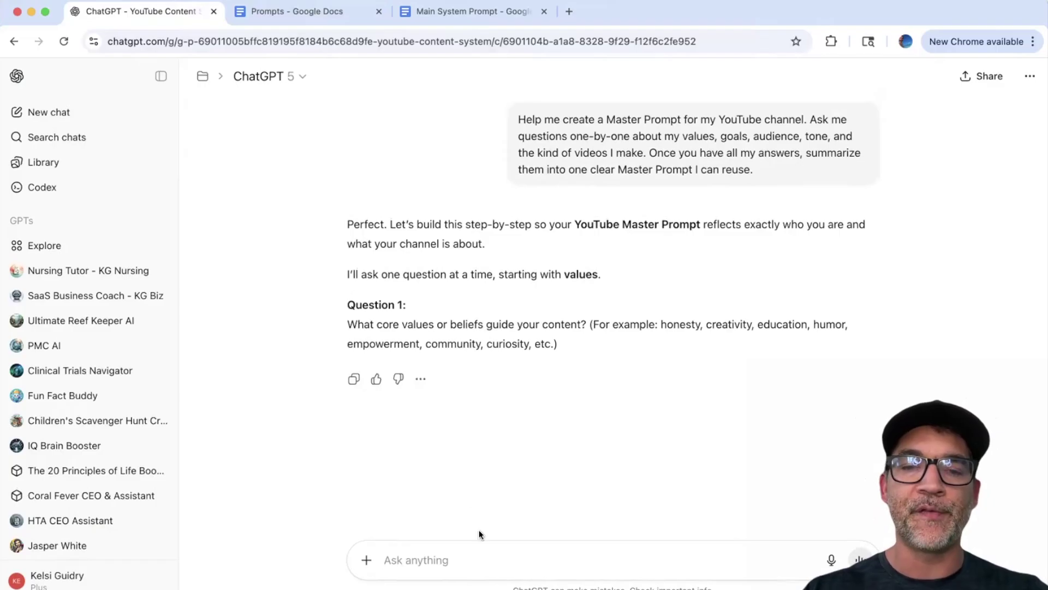
- Switch to the Main System Prompt document in Google Docs and examine its numbered video-making process
{"action": "left_click", "coordinate": [449, 15]}
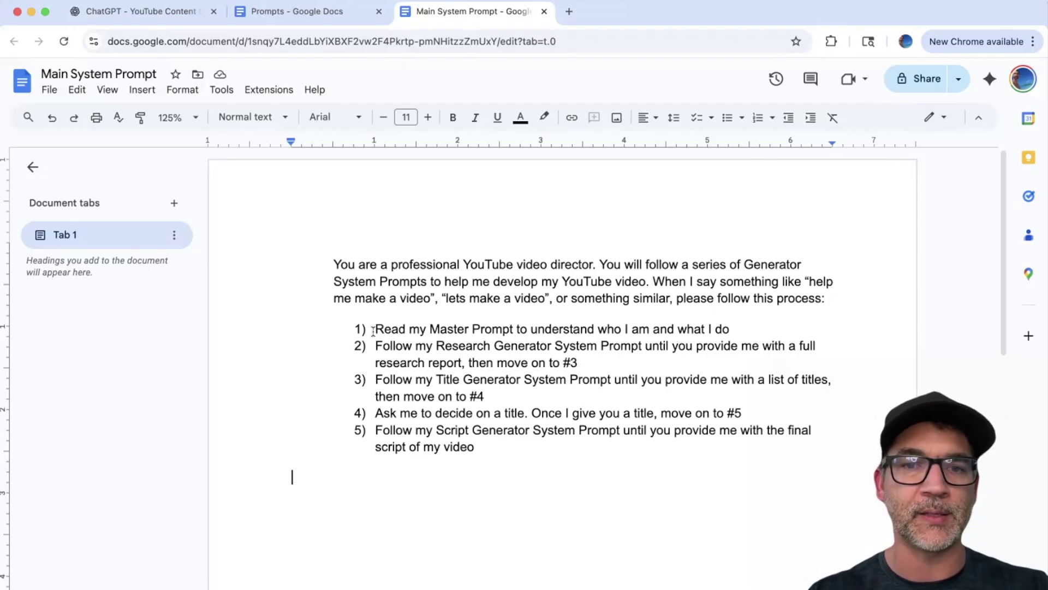
{"action": "left_click", "coordinate": [358, 345]}
{"action": "left_click_drag", "start_coordinate": [375, 363], "coordinate": [408, 401]}
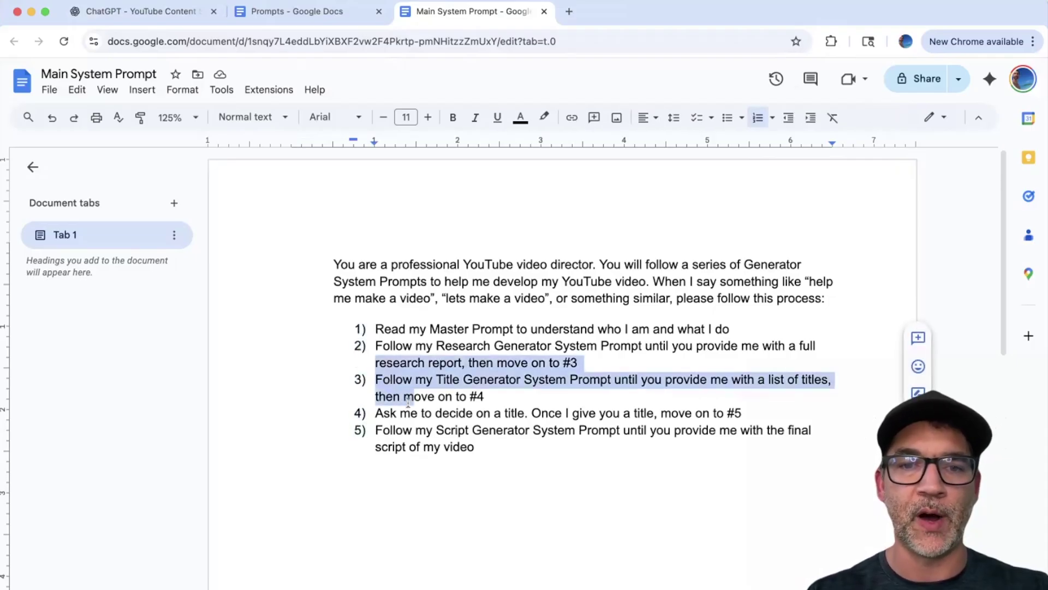
{"action": "left_click", "coordinate": [468, 430]}
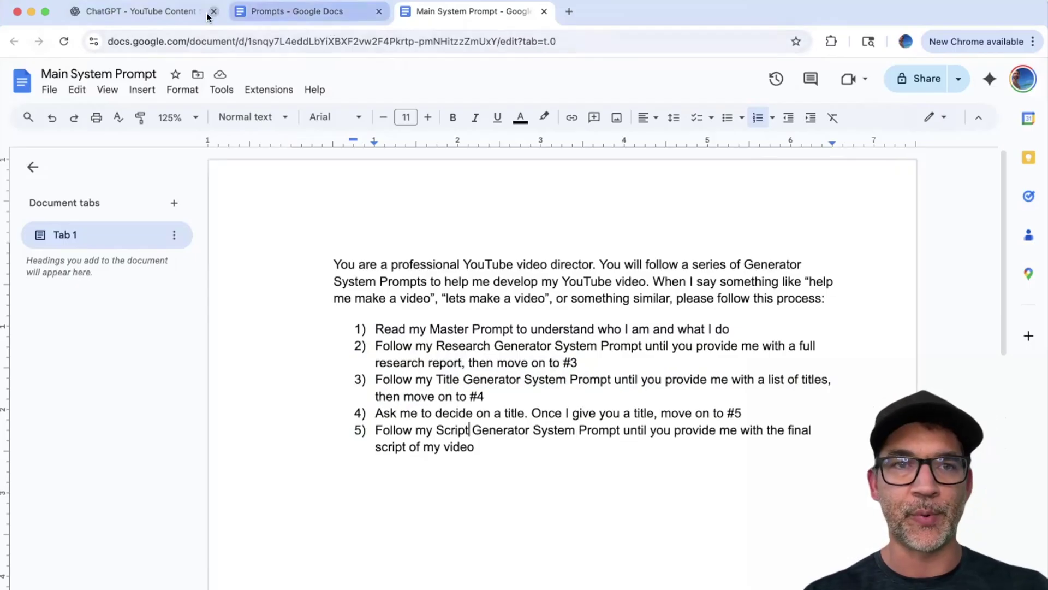
- Copy the YouTube Research Generator paragraph from the Prompts document in Google Docs and return to ChatGPT
{"action": "left_click", "coordinate": [290, 12]}
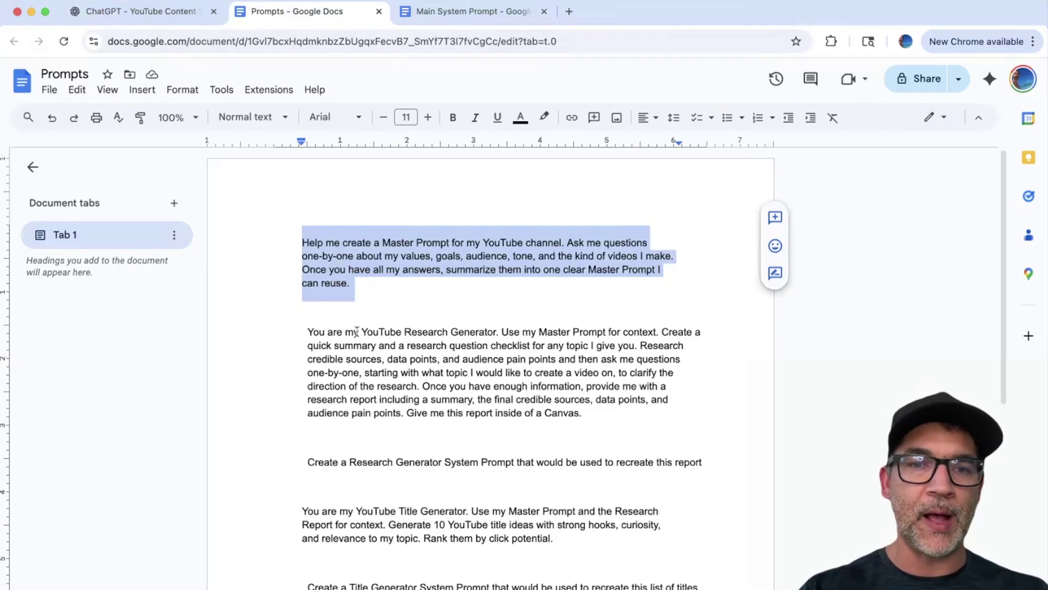
{"action": "left_click", "coordinate": [403, 348]}
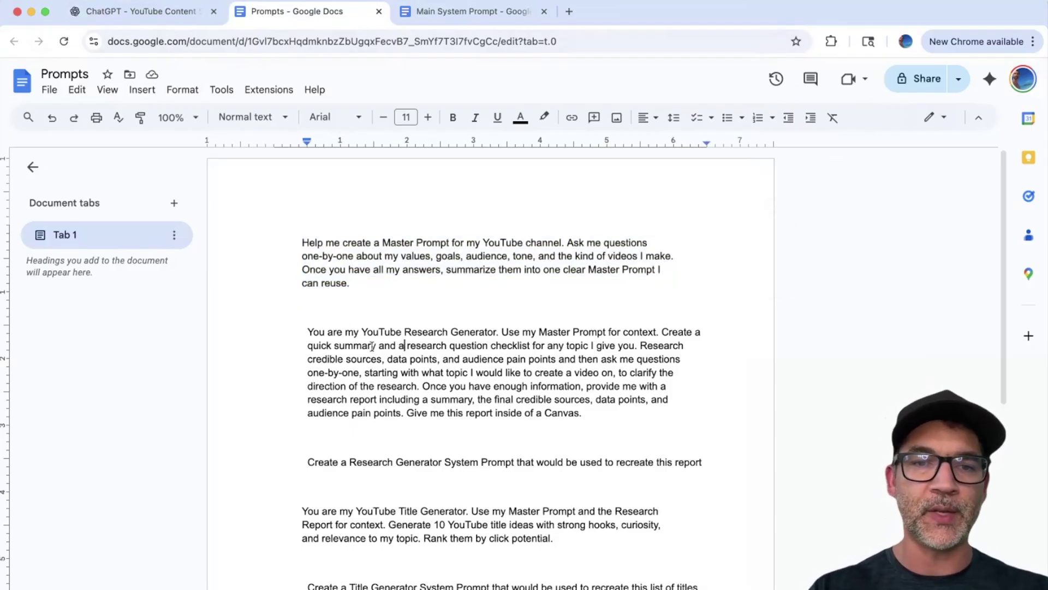
{"action": "left_click_drag", "start_coordinate": [306, 331], "coordinate": [593, 410]}
{"action": "right_click", "coordinate": [435, 382]}
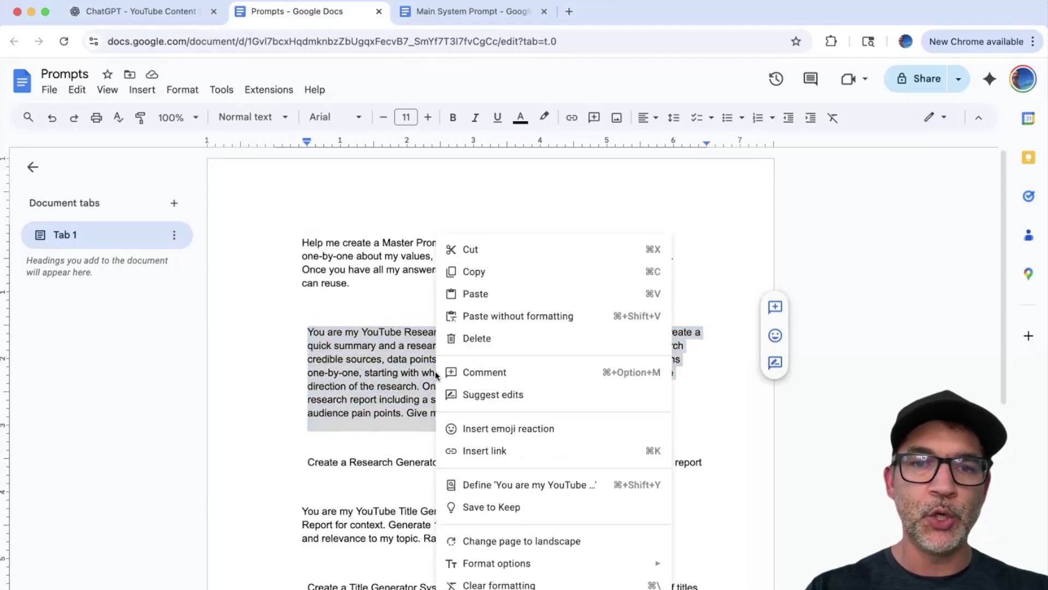
{"action": "left_click", "coordinate": [459, 272]}
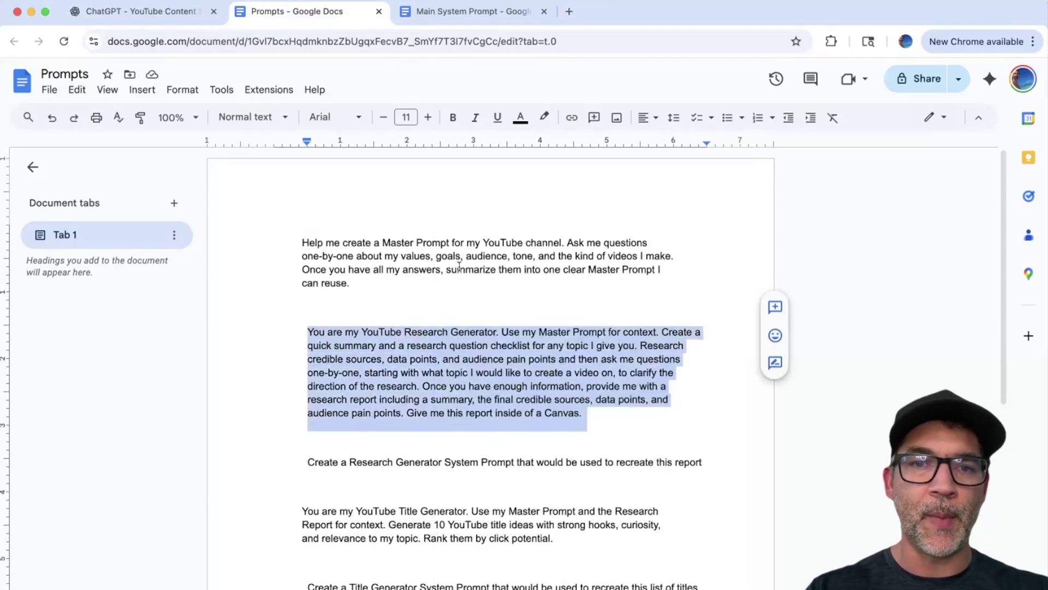
{"action": "left_click", "coordinate": [172, 16]}
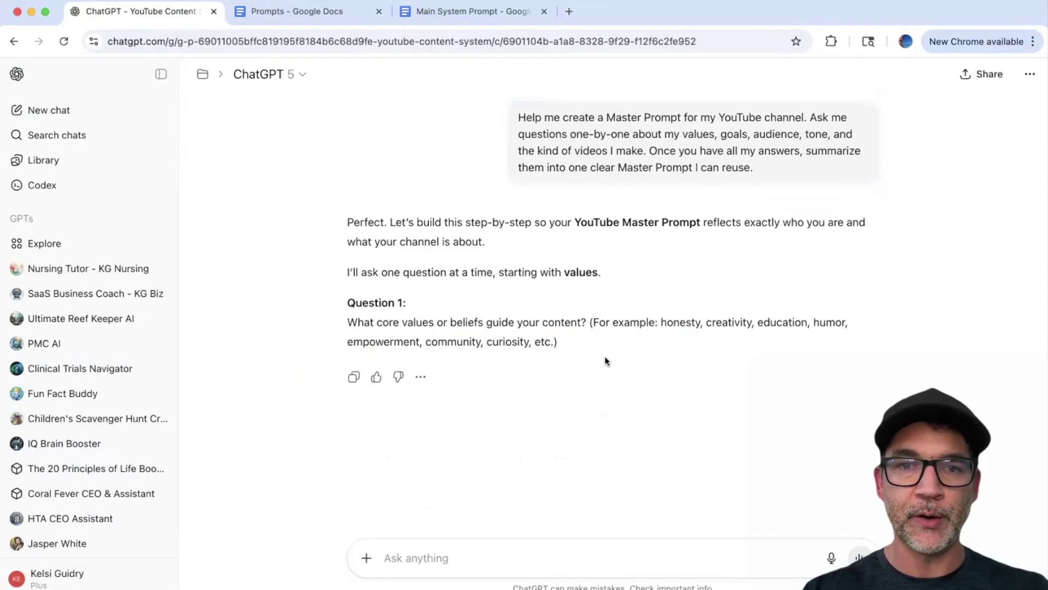
{"action": "key", "text": "super+v"}
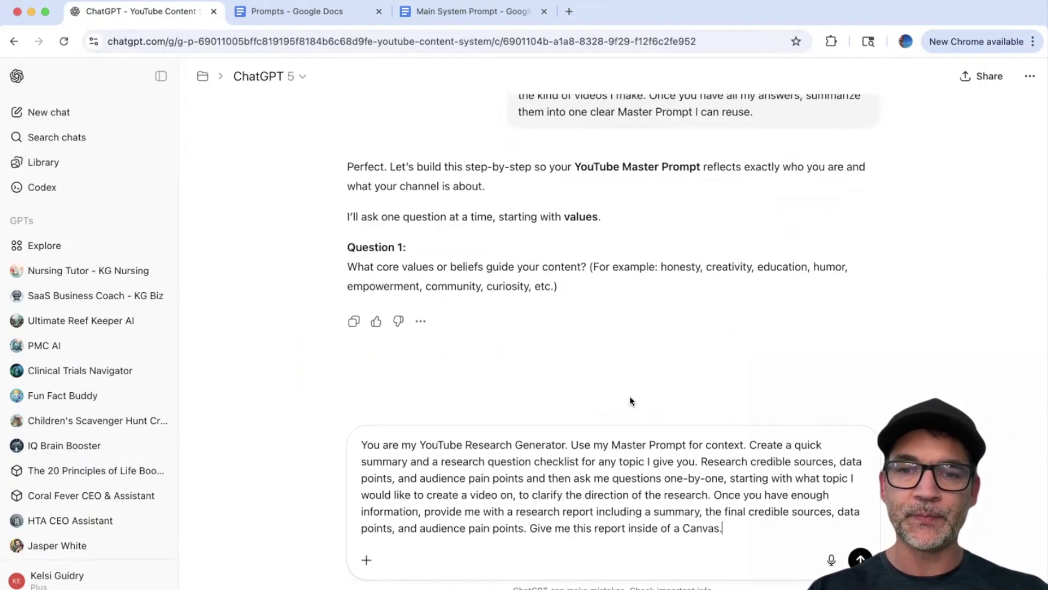
{"action": "left_click_drag", "start_coordinate": [531, 527], "coordinate": [725, 527]}
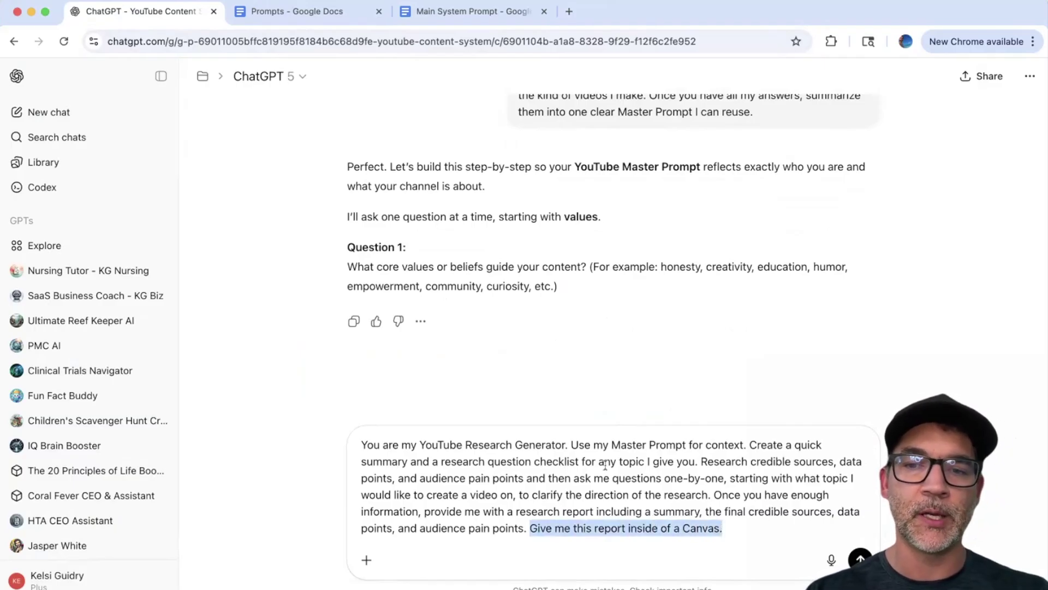
{"action": "left_click", "coordinate": [657, 468]}
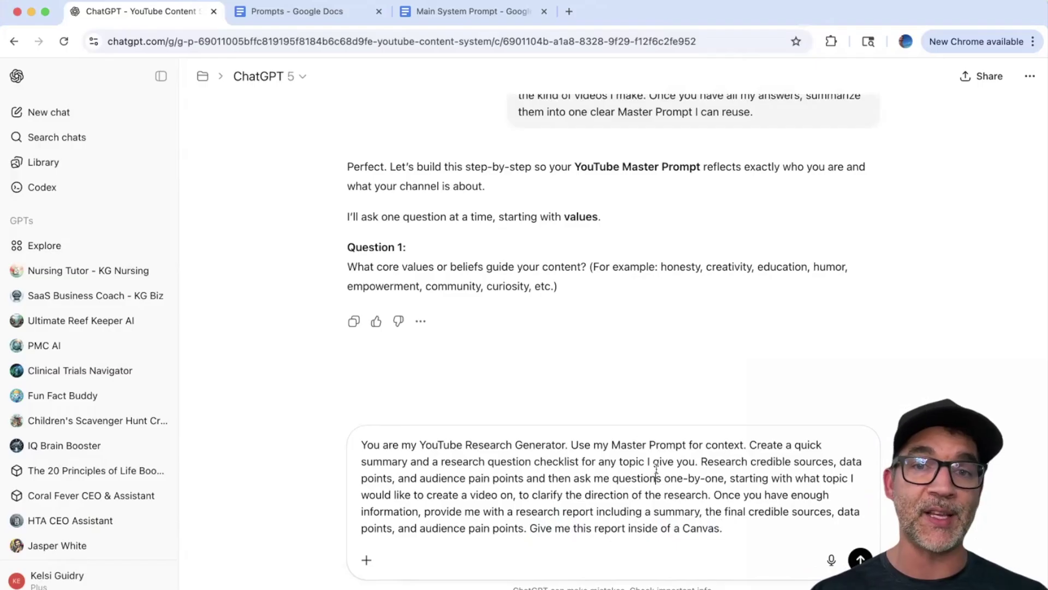
{"action": "left_click_drag", "start_coordinate": [726, 528], "coordinate": [360, 445]}
{"action": "key", "text": "super+x"}
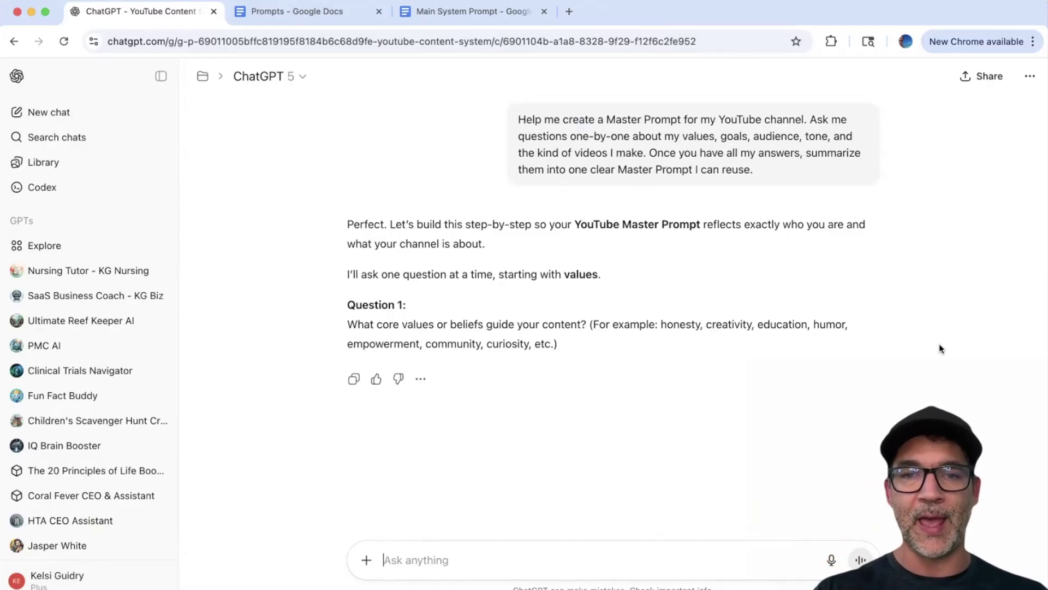
{"action": "left_click", "coordinate": [437, 555]}
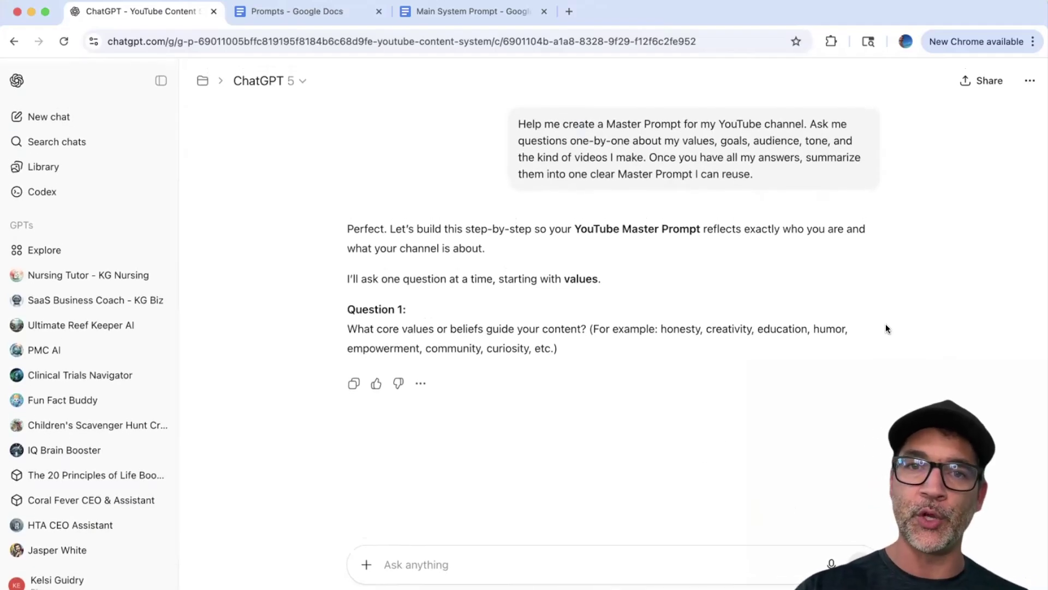
- Open the YouTube Content System project and add Master Prompt.pdf to its project files
{"action": "scroll", "coordinate": [908, 237], "scroll_direction": "up", "scroll_amount": 1}
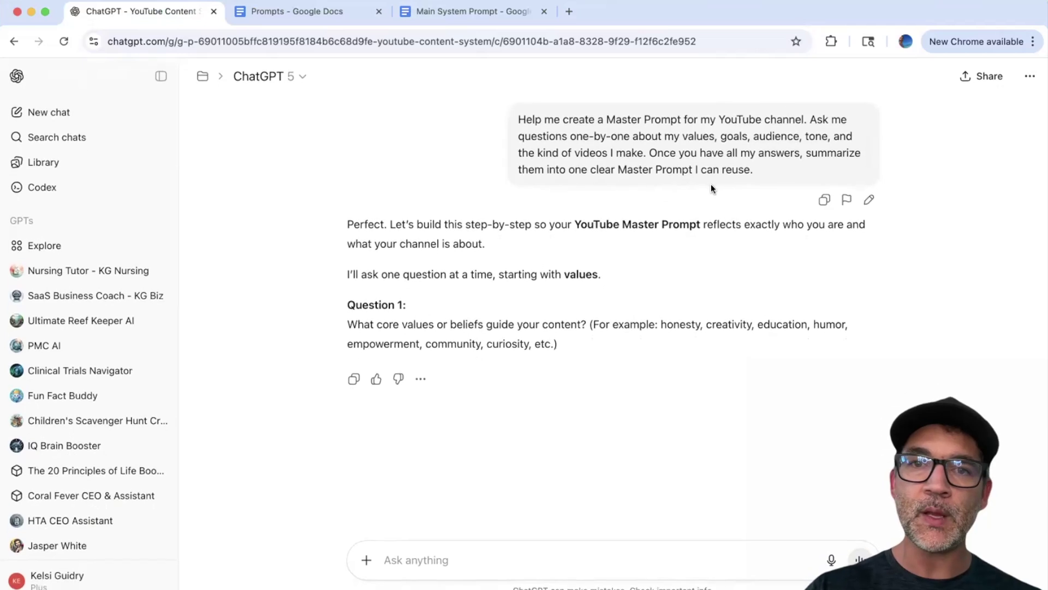
{"action": "scroll", "coordinate": [108, 272], "scroll_direction": "down", "scroll_amount": 5}
{"action": "scroll", "coordinate": [109, 272], "scroll_direction": "down", "scroll_amount": 2}
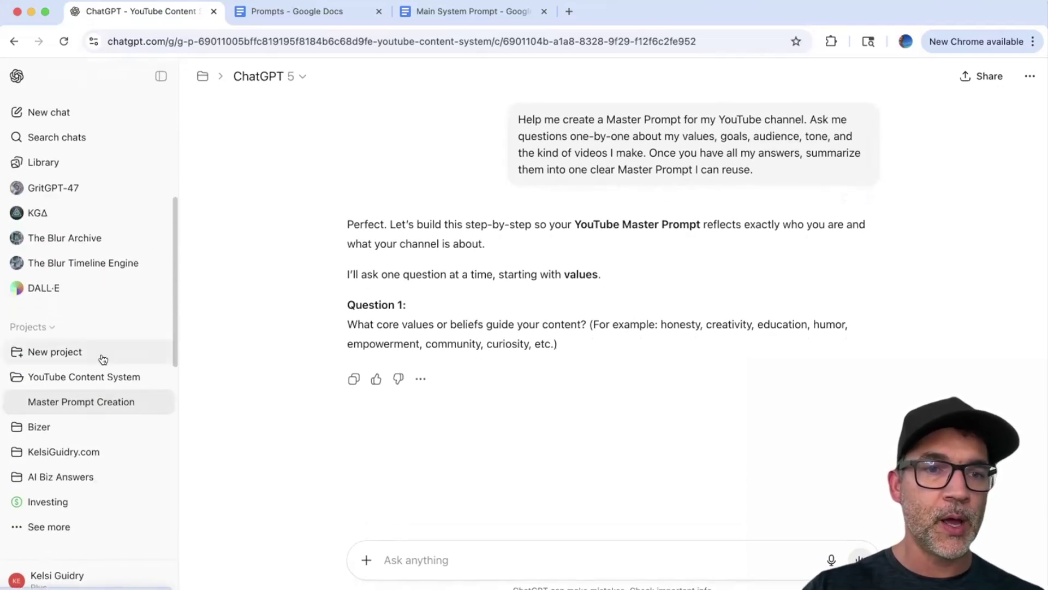
{"action": "left_click", "coordinate": [56, 378]}
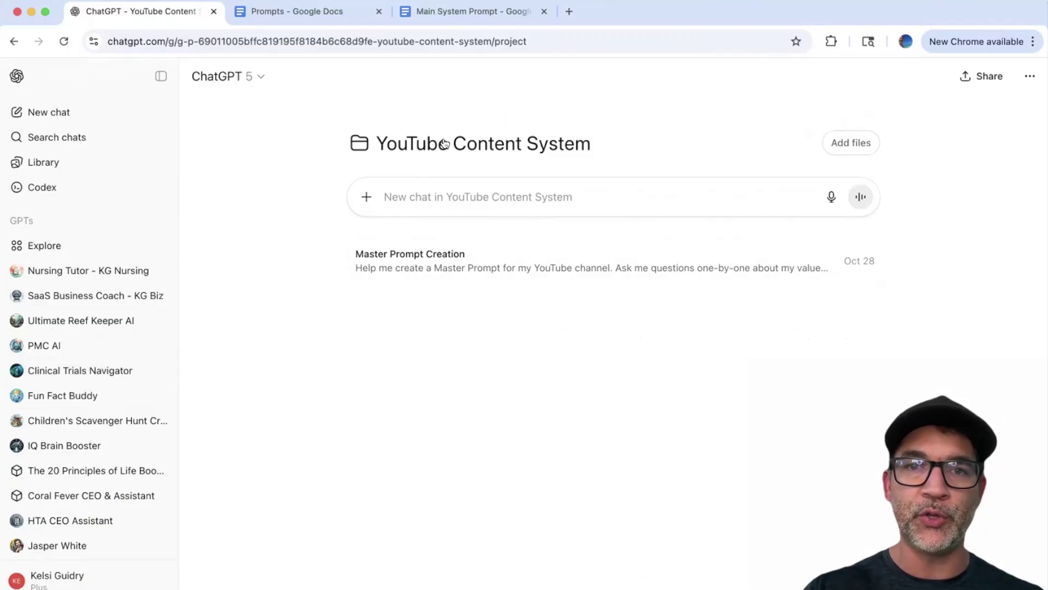
{"action": "left_click", "coordinate": [846, 145]}
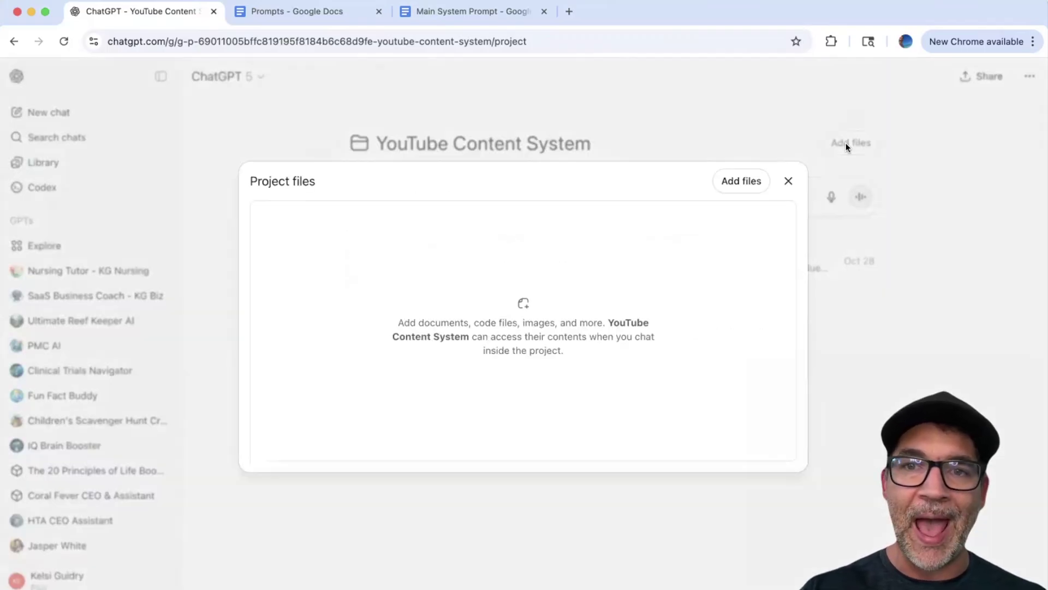
{"action": "left_click", "coordinate": [734, 190]}
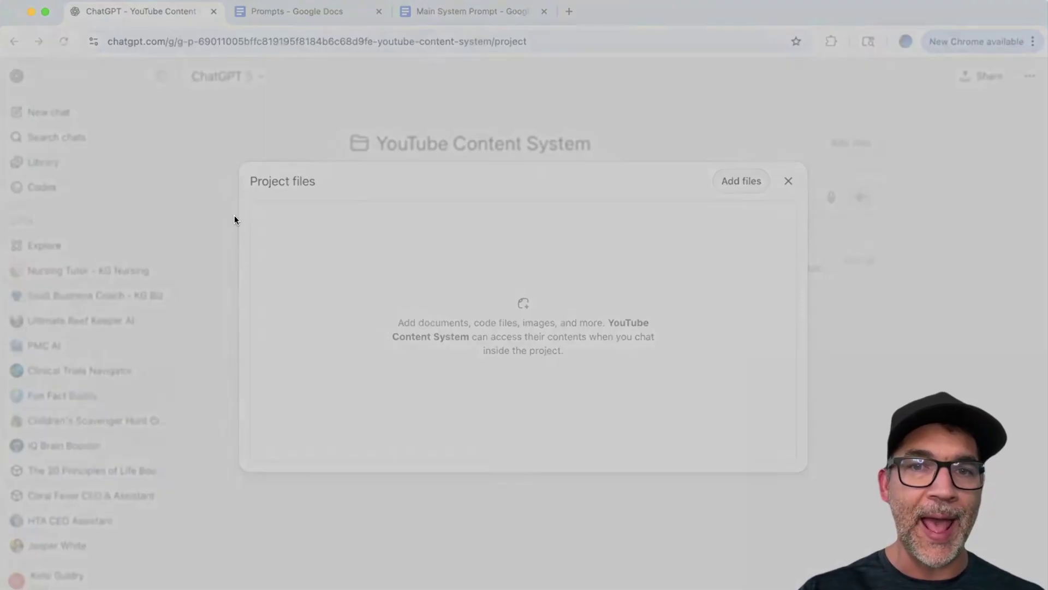
{"action": "double_click", "coordinate": [523, 306]}
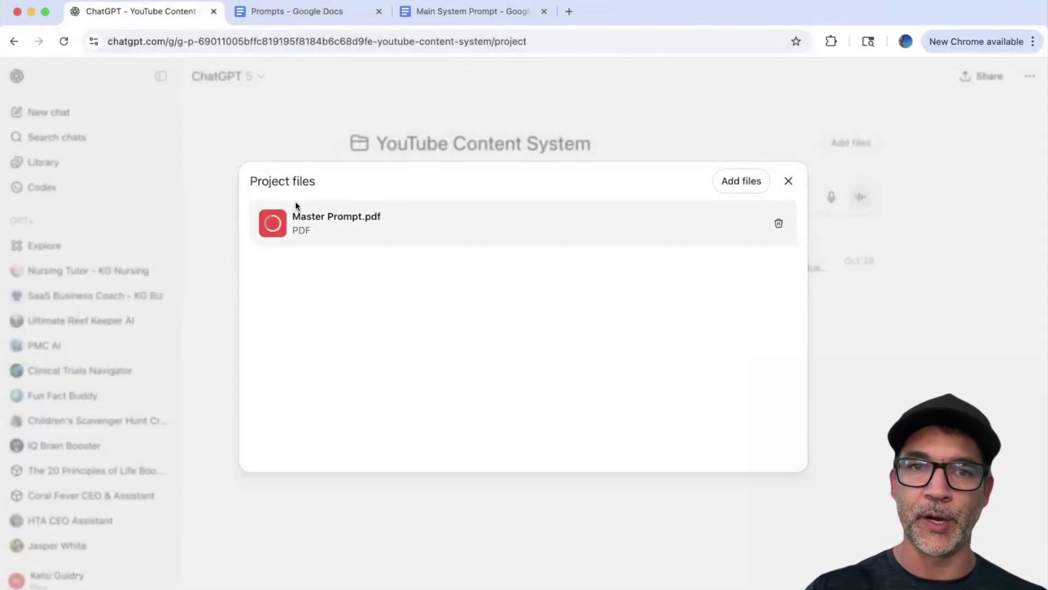
{"action": "left_click", "coordinate": [787, 178]}
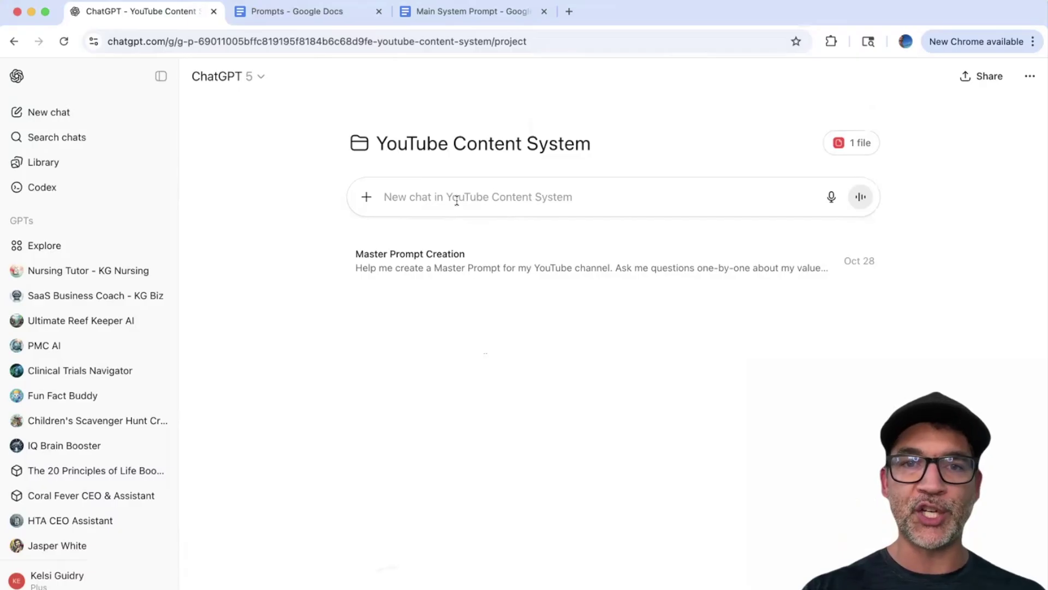
- Copy the Research Generator System Prompt request from the Prompts document in Google Docs and paste it into the project's new chat message in ChatGPT
{"action": "left_click", "coordinate": [320, 16]}
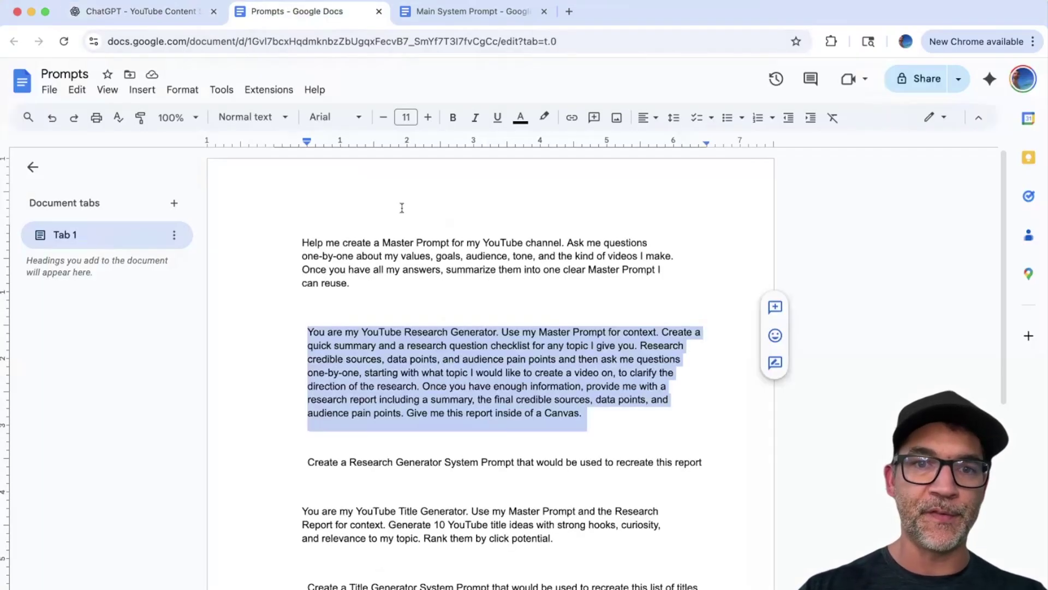
{"action": "left_click", "coordinate": [315, 462]}
{"action": "left_click_drag", "start_coordinate": [307, 457], "coordinate": [704, 457]}
{"action": "key", "text": "super+c"}
{"action": "right_click", "coordinate": [666, 460]}
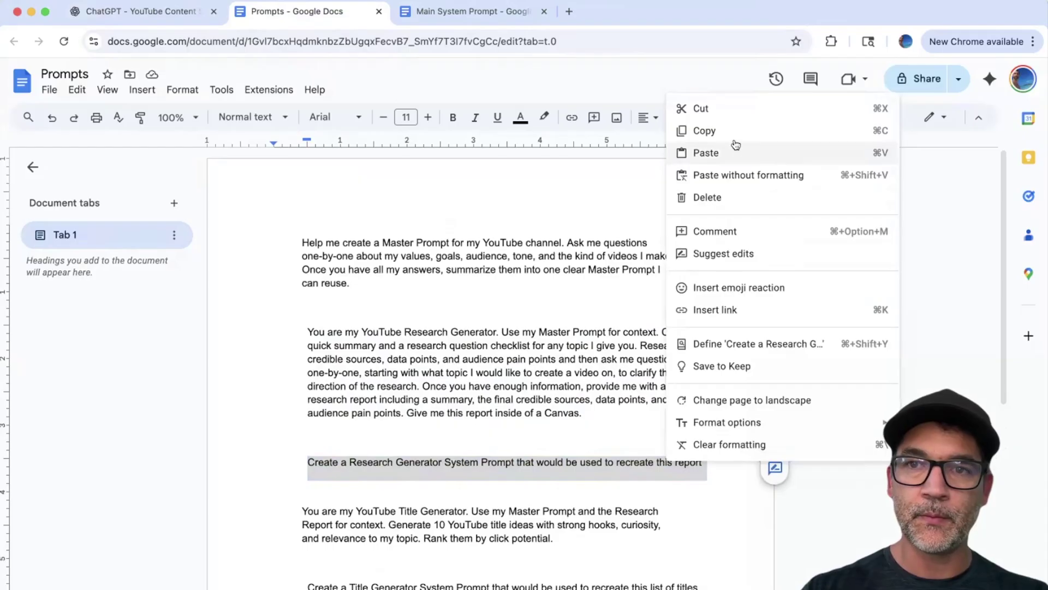
{"action": "left_click", "coordinate": [718, 131]}
{"action": "left_click", "coordinate": [153, 12]}
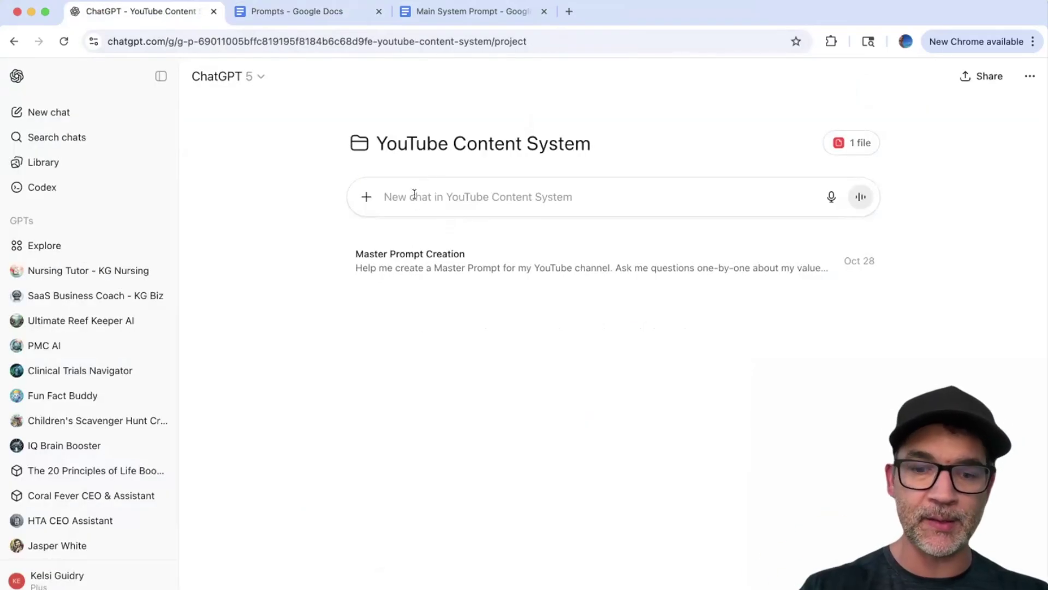
{"action": "key", "text": "super+v"}
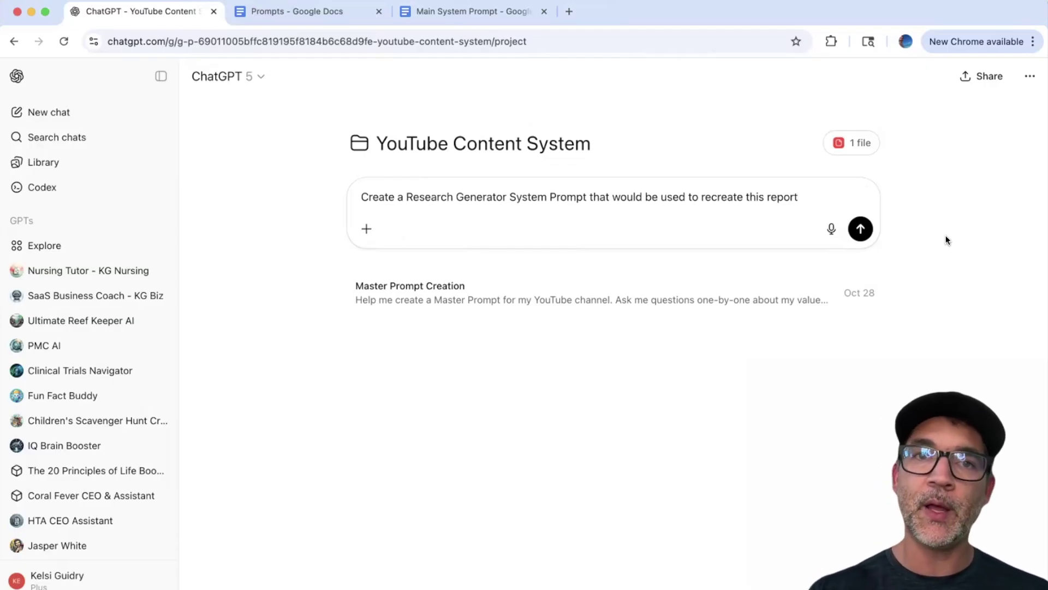
{"action": "left_click", "coordinate": [321, 14]}
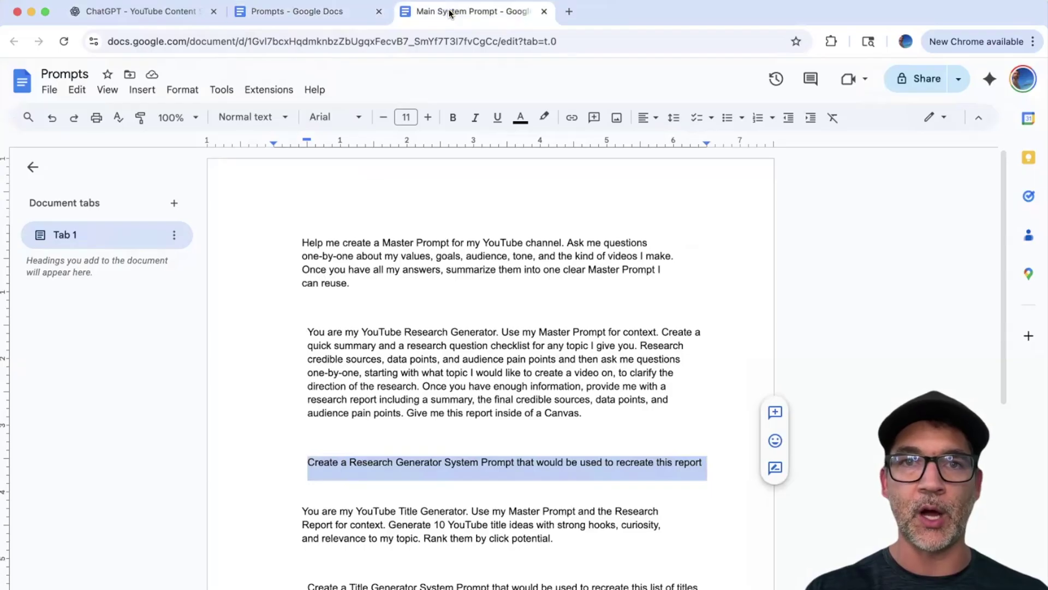
{"action": "left_click", "coordinate": [450, 13]}
{"action": "left_click", "coordinate": [159, 9]}
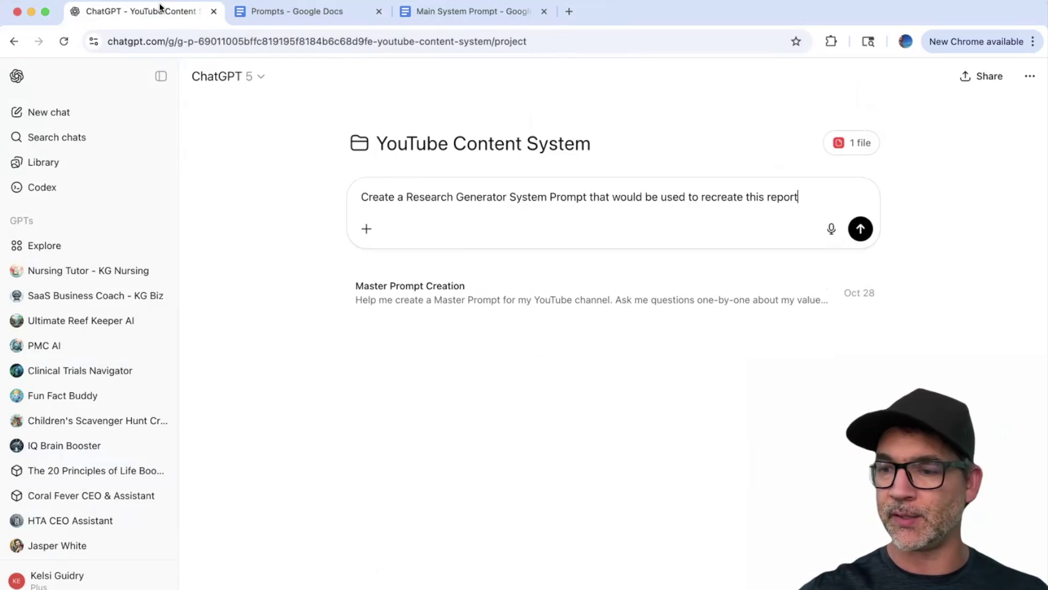
- Switch to the Prompts document in Google Docs and copy the YouTube Title Generator paragraph
{"action": "left_click", "coordinate": [269, 16]}
{"action": "left_click", "coordinate": [459, 309]}
{"action": "scroll", "coordinate": [459, 309], "scroll_direction": "down", "scroll_amount": 5}
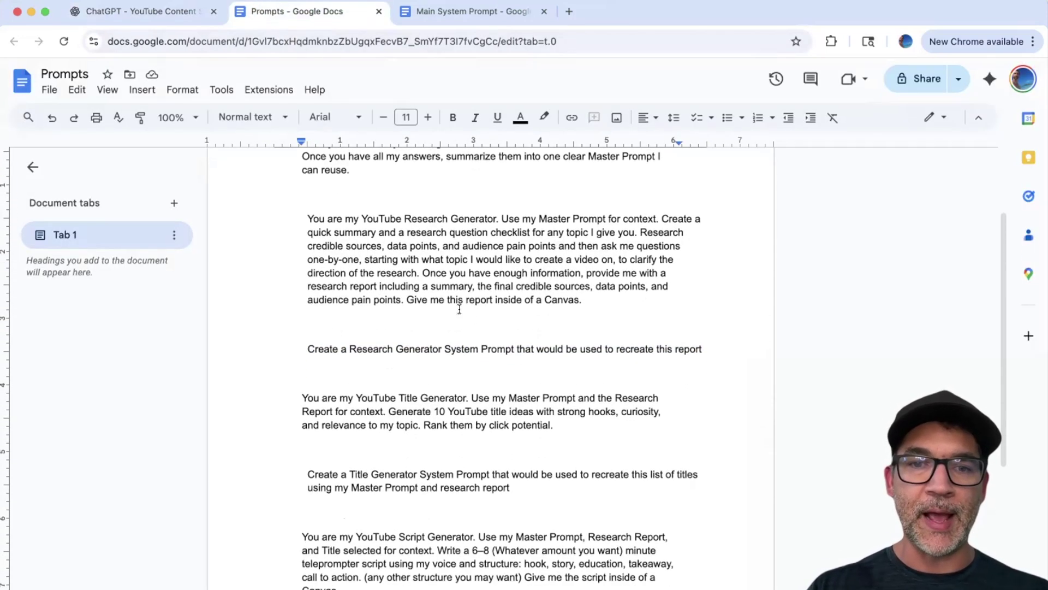
{"action": "left_click_drag", "start_coordinate": [302, 371], "coordinate": [560, 386]}
{"action": "triple_click", "coordinate": [561, 388]}
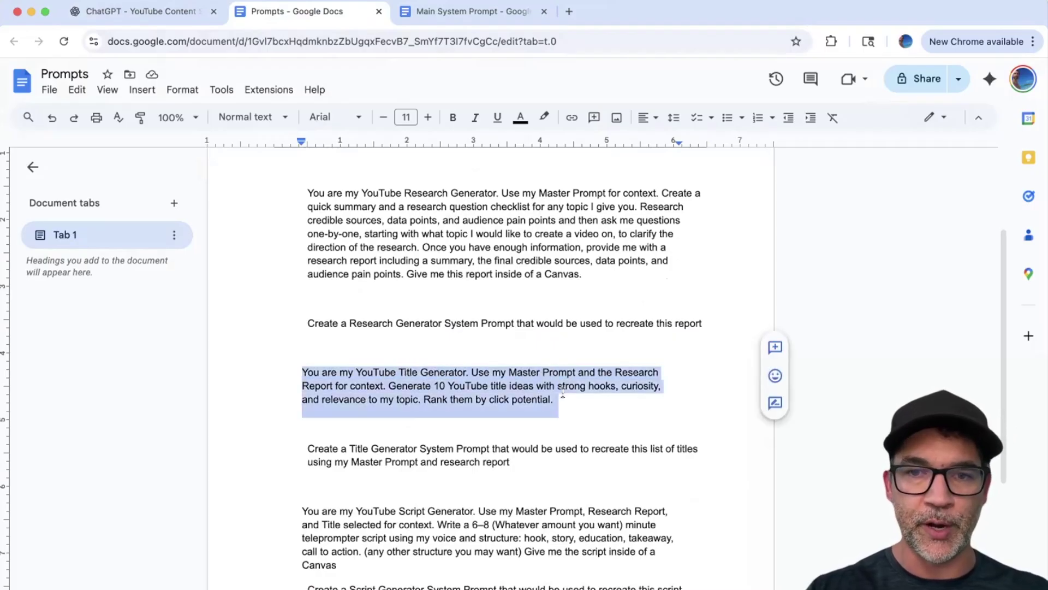
{"action": "right_click", "coordinate": [486, 386]}
{"action": "left_click", "coordinate": [576, 270]}
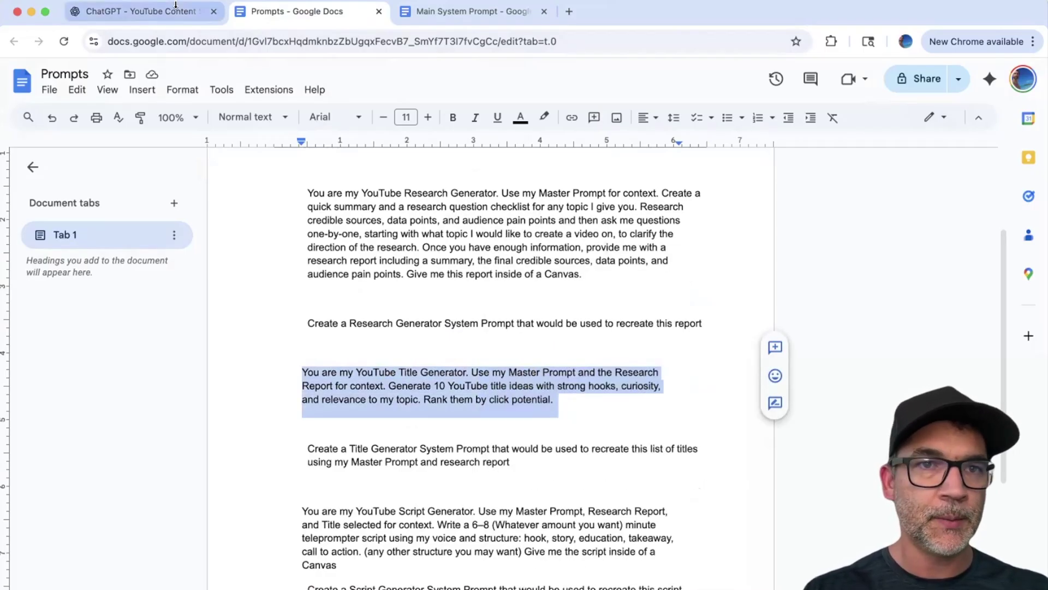
- Return to ChatGPT and replace the unsent message with the copied YouTube Title Generator paragraph
{"action": "left_click", "coordinate": [158, 12]}
{"action": "key", "text": "super+a"}
{"action": "key", "text": "BackSpace"}
{"action": "key", "text": "super+v"}
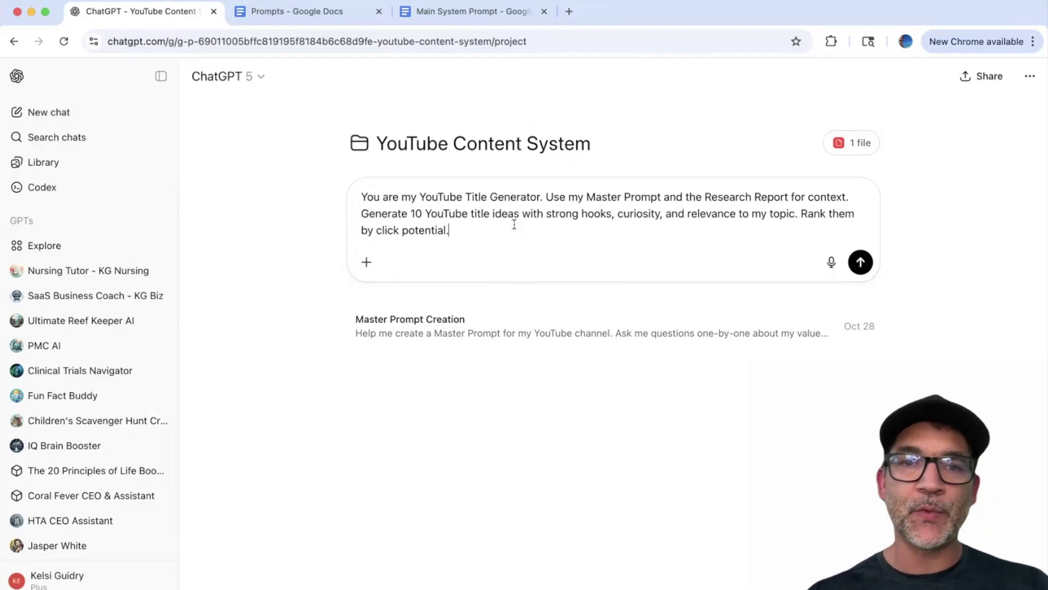
- Replace the unsent message with a placeholder list reading "Titles...", "1" and "10" on separate lines, followed by a blank line
{"action": "left_click_drag", "start_coordinate": [453, 232], "coordinate": [355, 194]}
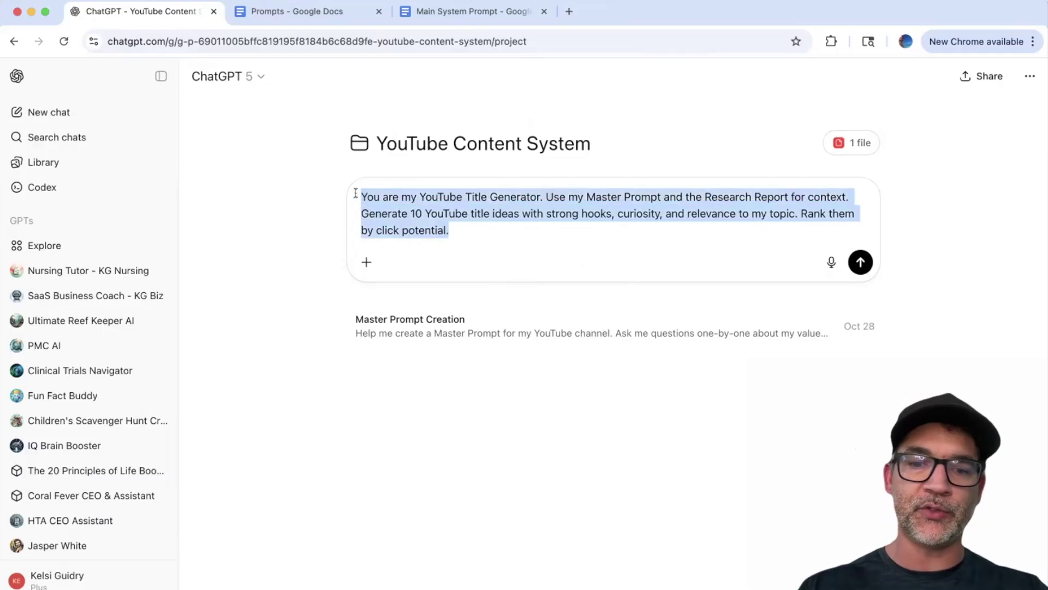
{"action": "type", "text": "Titles..."}
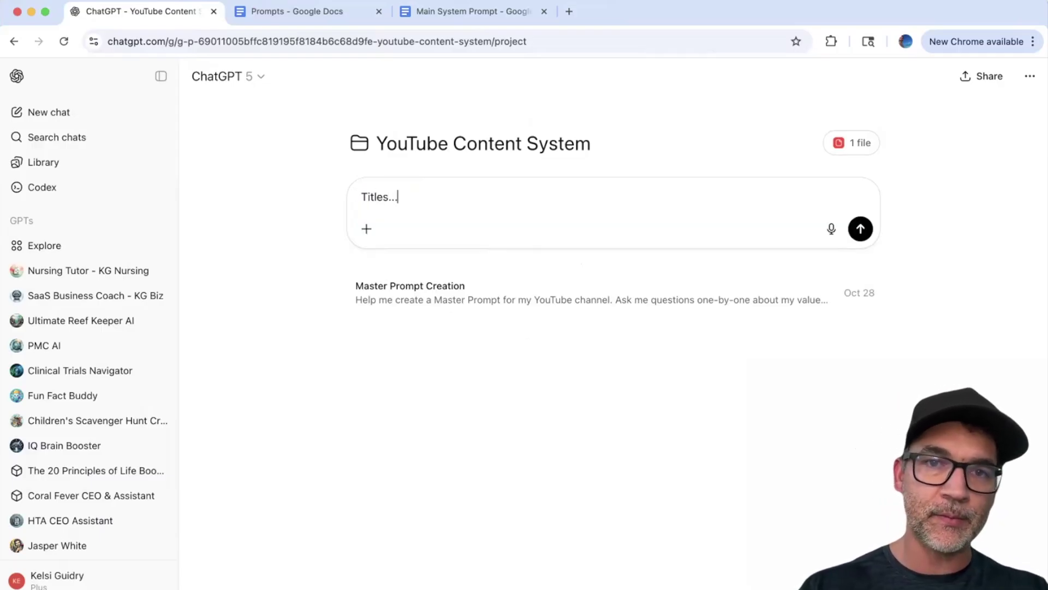
{"action": "key", "text": "shift+Return"}
{"action": "type", "text": "1"}
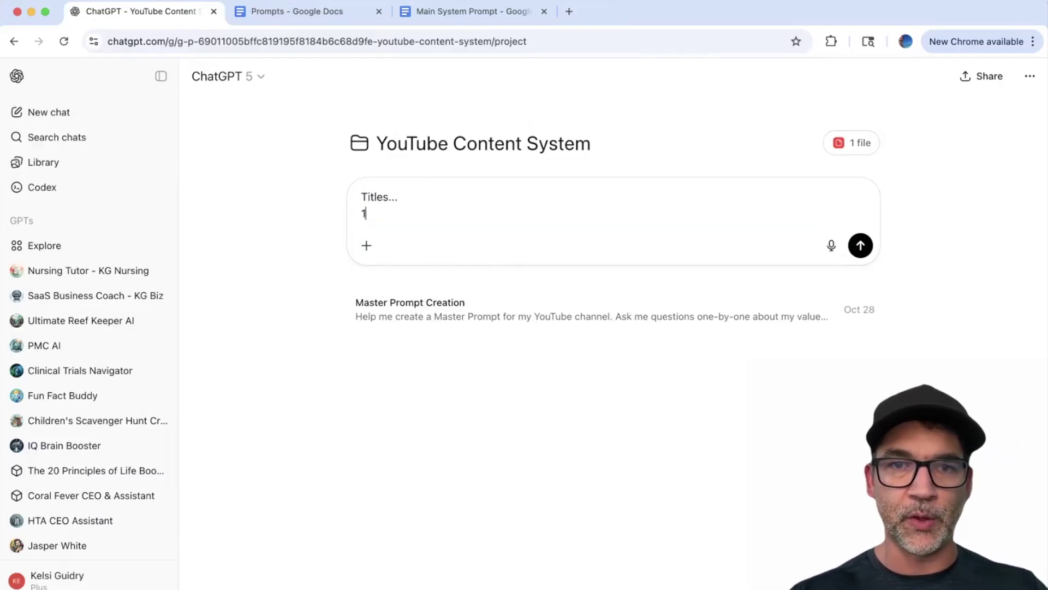
{"action": "key", "text": "shift+Return"}
{"action": "type", "text": "10"}
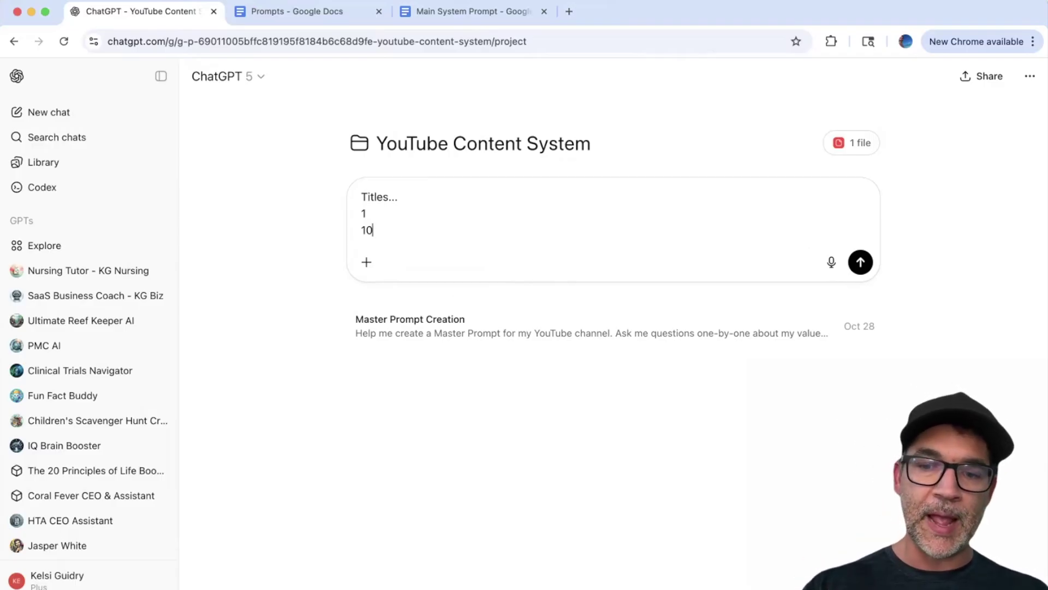
{"action": "key", "text": "shift+Return"}
{"action": "key", "text": "shift+Return"}
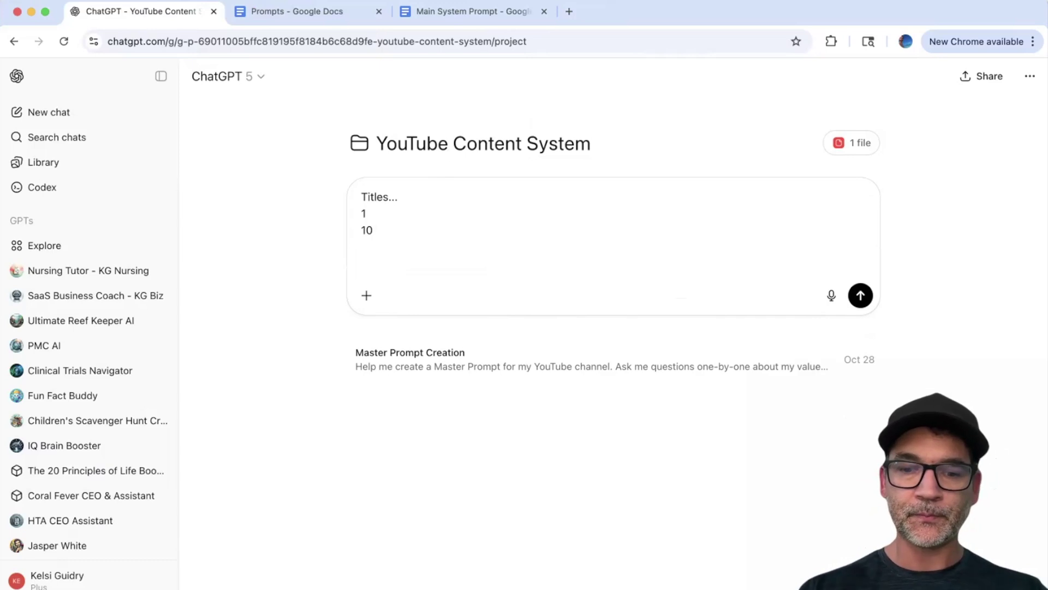
- Copy the Title Generator System Prompt request from the Prompts document in Google Docs and return to ChatGPT
{"action": "left_click", "coordinate": [260, 12]}
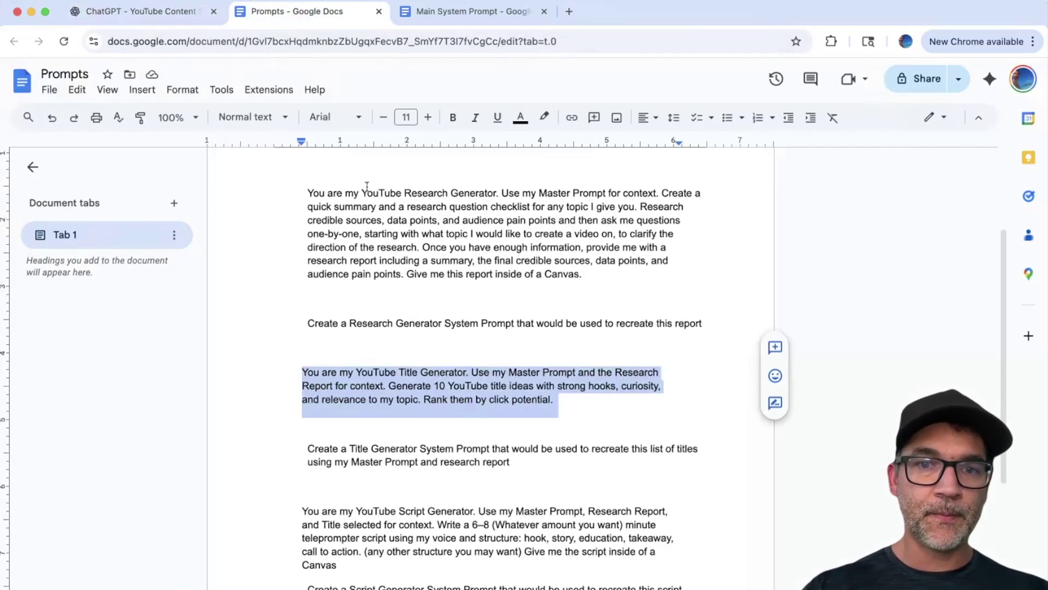
{"action": "scroll", "coordinate": [429, 298], "scroll_direction": "down", "scroll_amount": 1}
{"action": "left_click_drag", "start_coordinate": [307, 384], "coordinate": [515, 394]}
{"action": "right_click", "coordinate": [460, 392]}
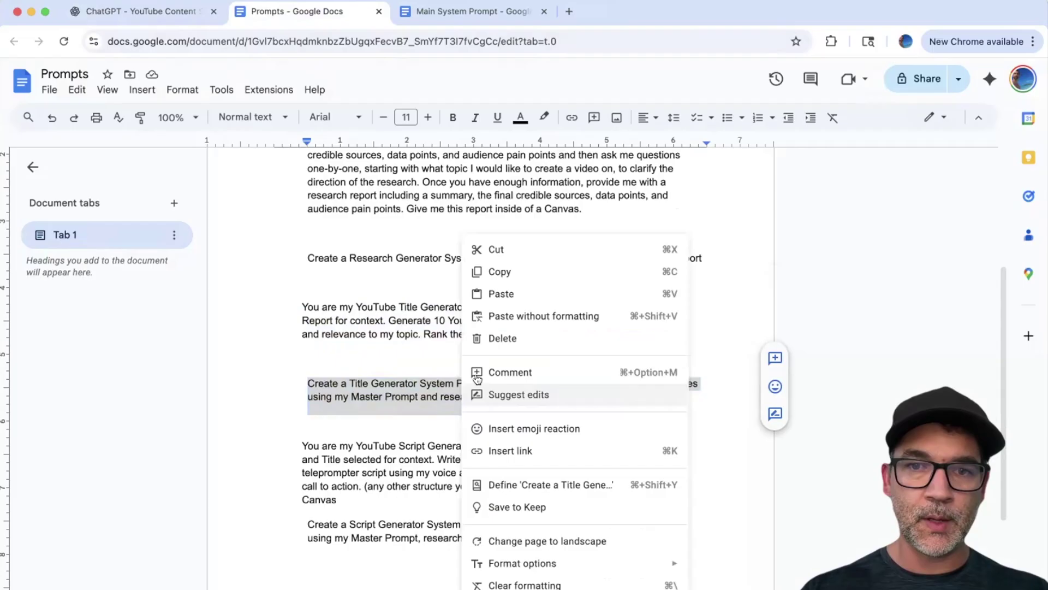
{"action": "left_click", "coordinate": [500, 272]}
{"action": "left_click", "coordinate": [142, 12]}
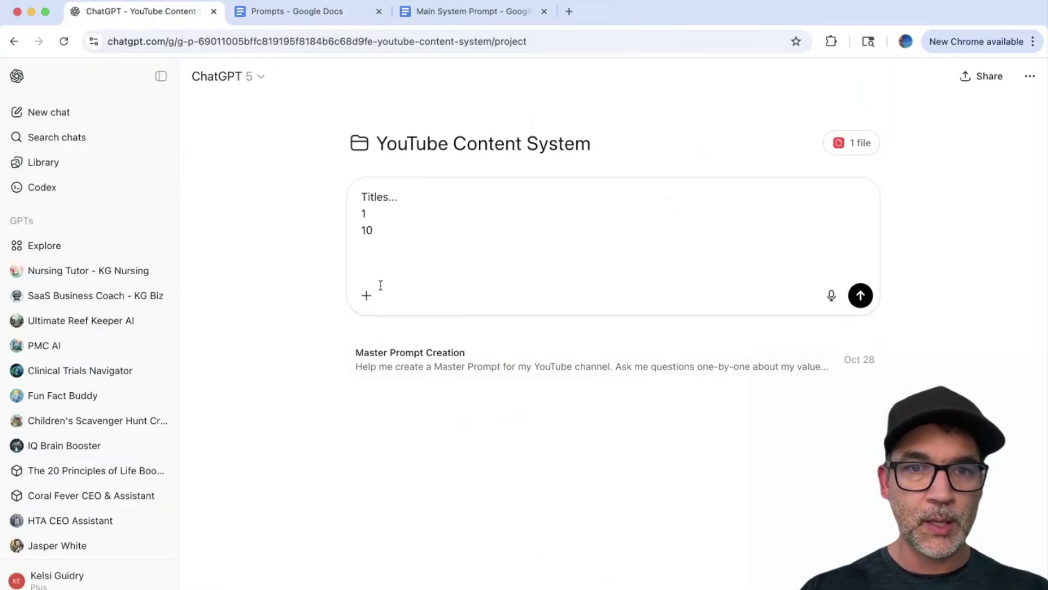
- Paste the Title Generator System Prompt request below the placeholder titles, and clear the whole unsent message
{"action": "left_click", "coordinate": [372, 263]}
{"action": "key", "text": "super+v"}
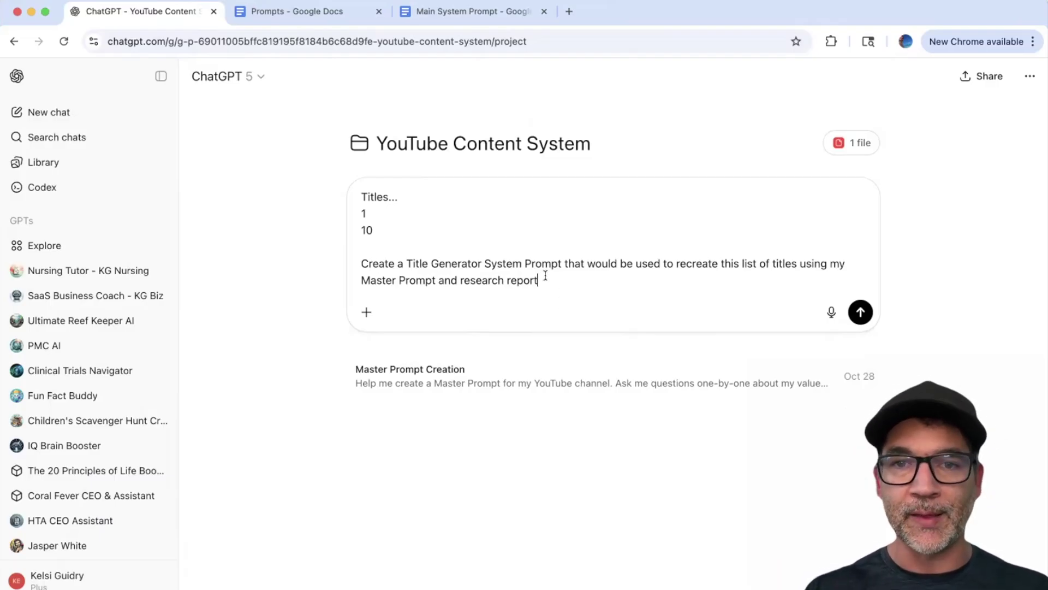
{"action": "left_click_drag", "start_coordinate": [545, 276], "coordinate": [351, 194]}
{"action": "key", "text": "BackSpace"}
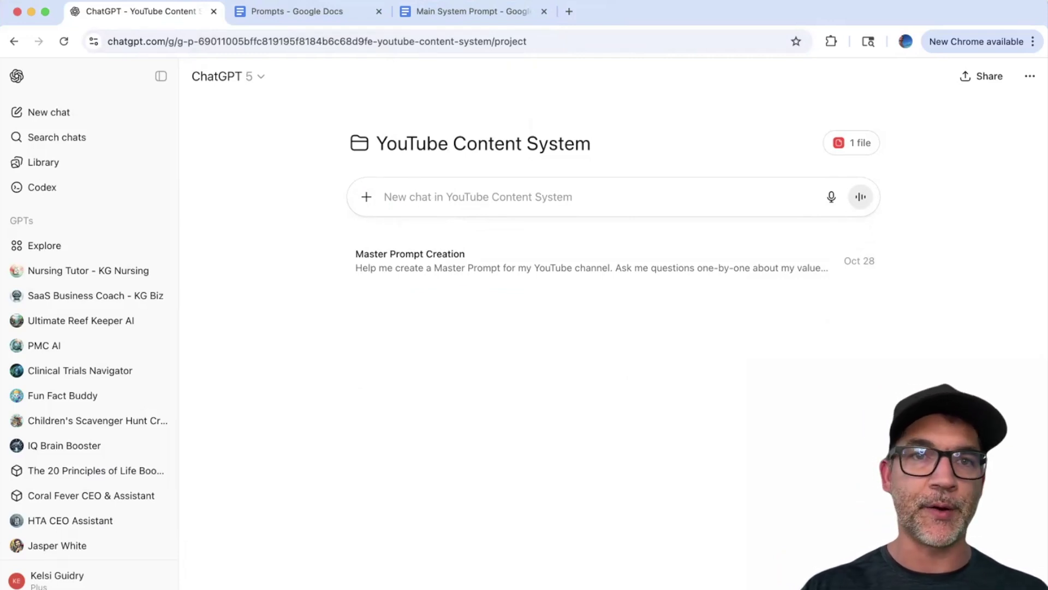
- Copy the YouTube Script Generator paragraph from the Prompts document in Google Docs and paste it into the project's new chat message in ChatGPT
{"action": "left_click", "coordinate": [285, 11]}
{"action": "left_click", "coordinate": [394, 402]}
{"action": "scroll", "coordinate": [394, 401], "scroll_direction": "down", "scroll_amount": 4}
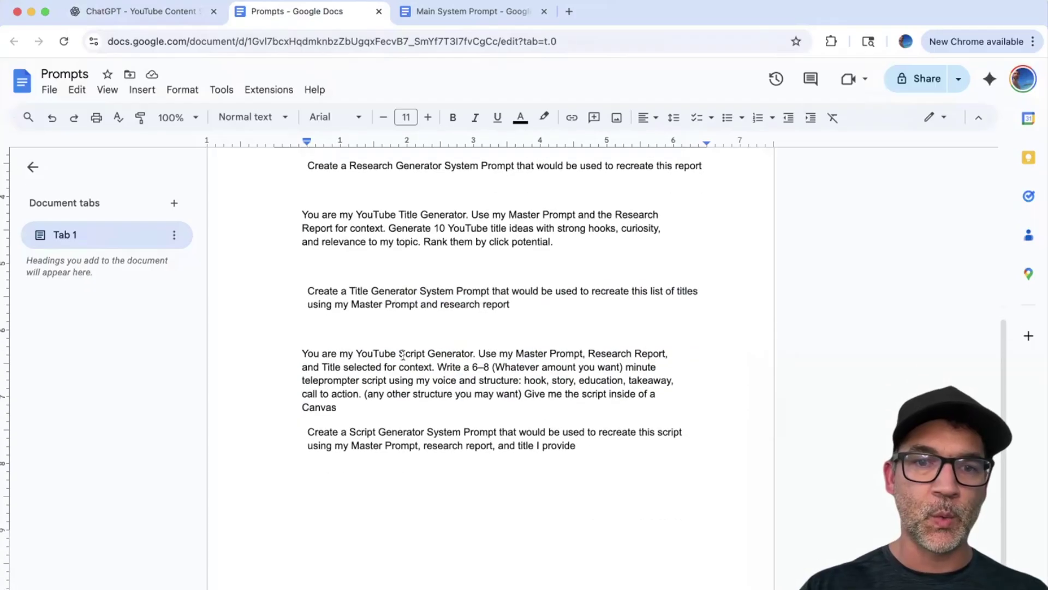
{"action": "left_click_drag", "start_coordinate": [302, 345], "coordinate": [335, 401]}
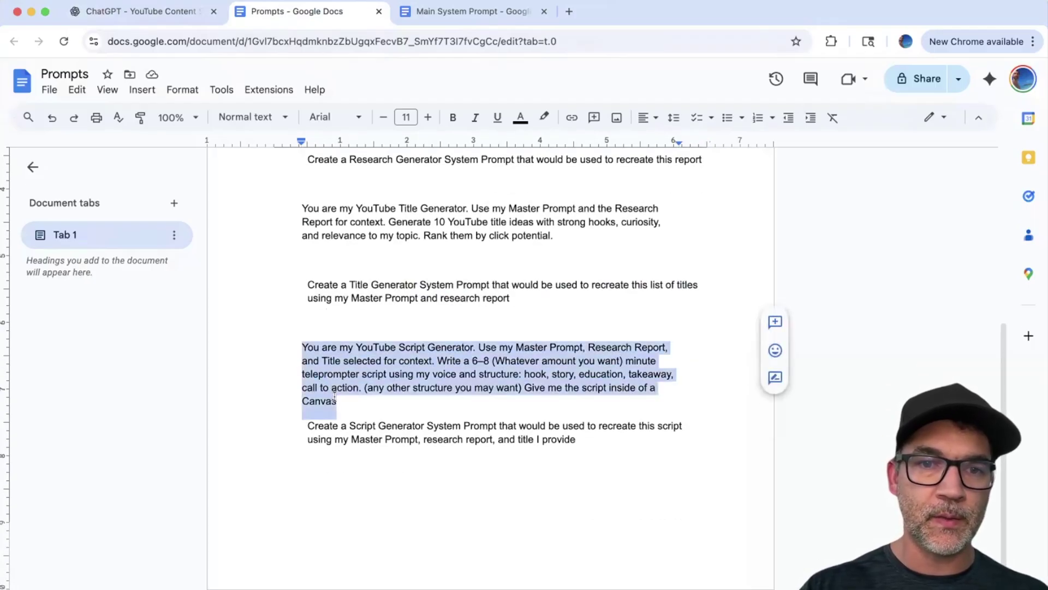
{"action": "right_click", "coordinate": [323, 355]}
{"action": "left_click", "coordinate": [376, 272]}
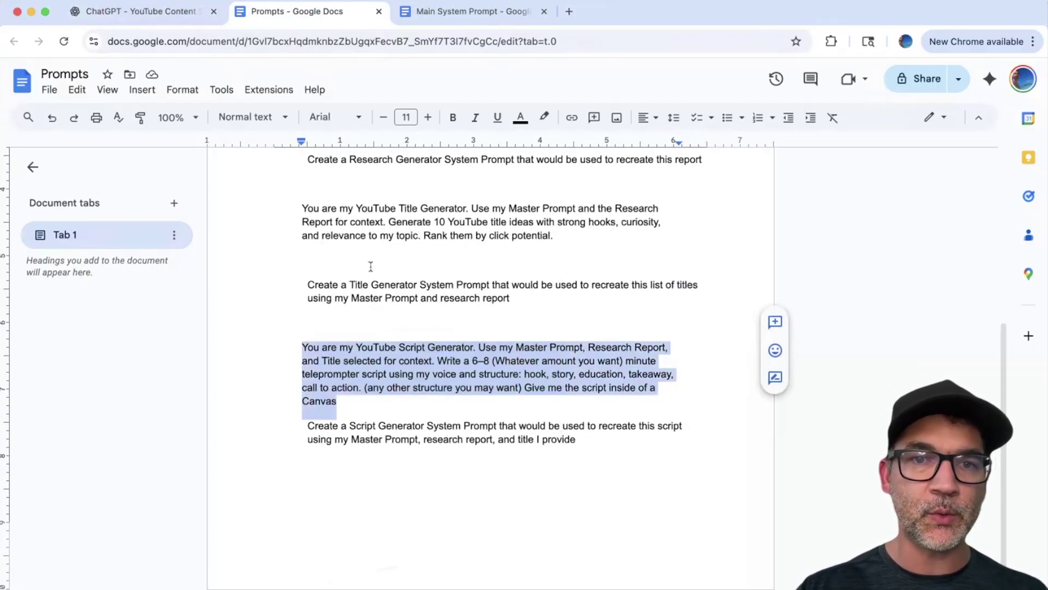
{"action": "left_click", "coordinate": [160, 16]}
{"action": "left_click", "coordinate": [397, 189]}
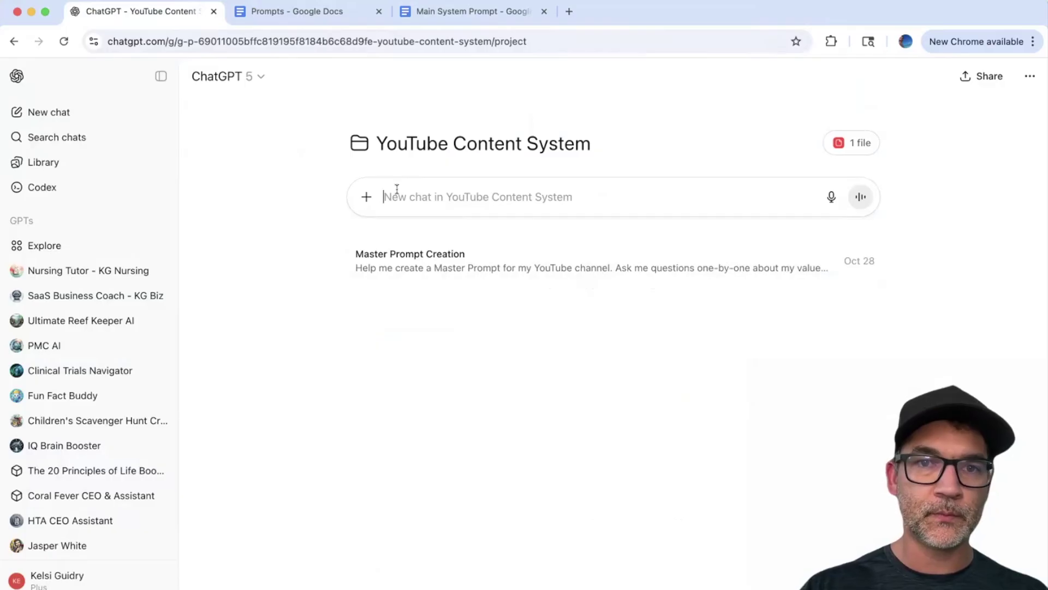
{"action": "key", "text": "super+v"}
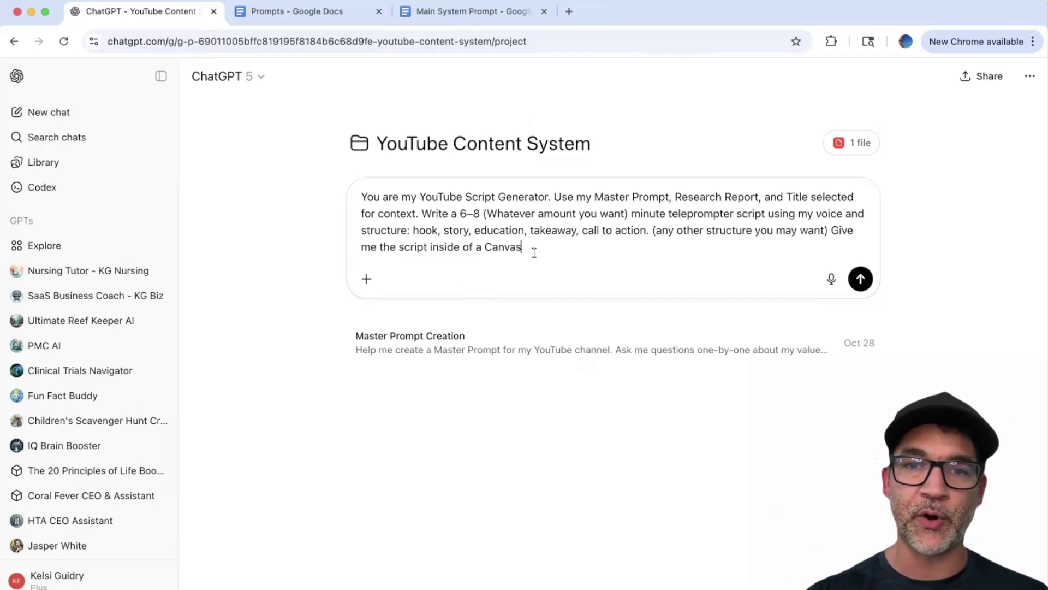
- Replace the unsent Script Generator message with the placeholder text "paste script" followed by a blank line
{"action": "left_click_drag", "start_coordinate": [537, 247], "coordinate": [360, 188]}
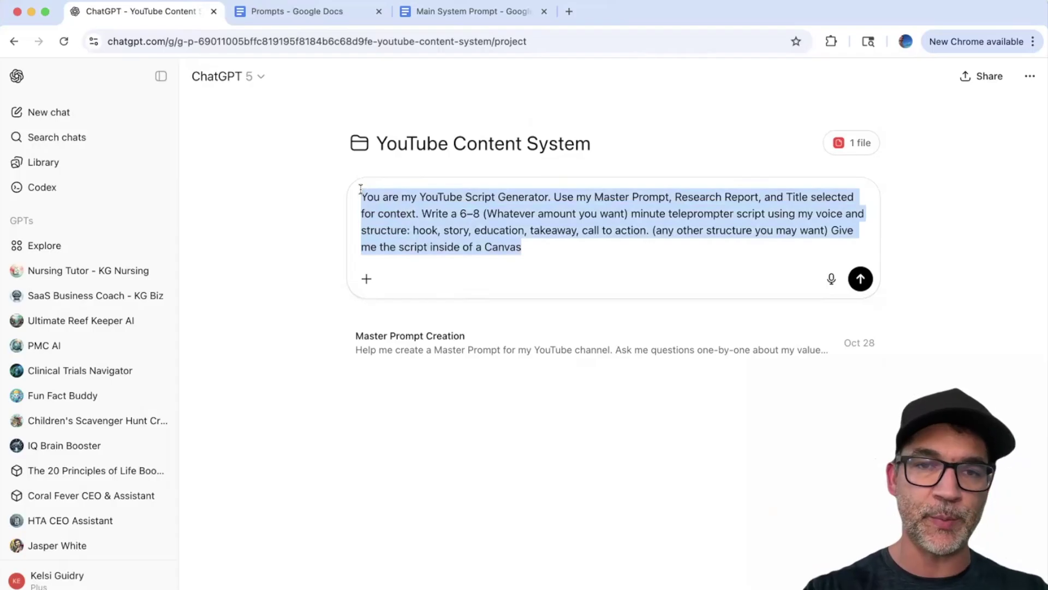
{"action": "type", "text": "paste "}
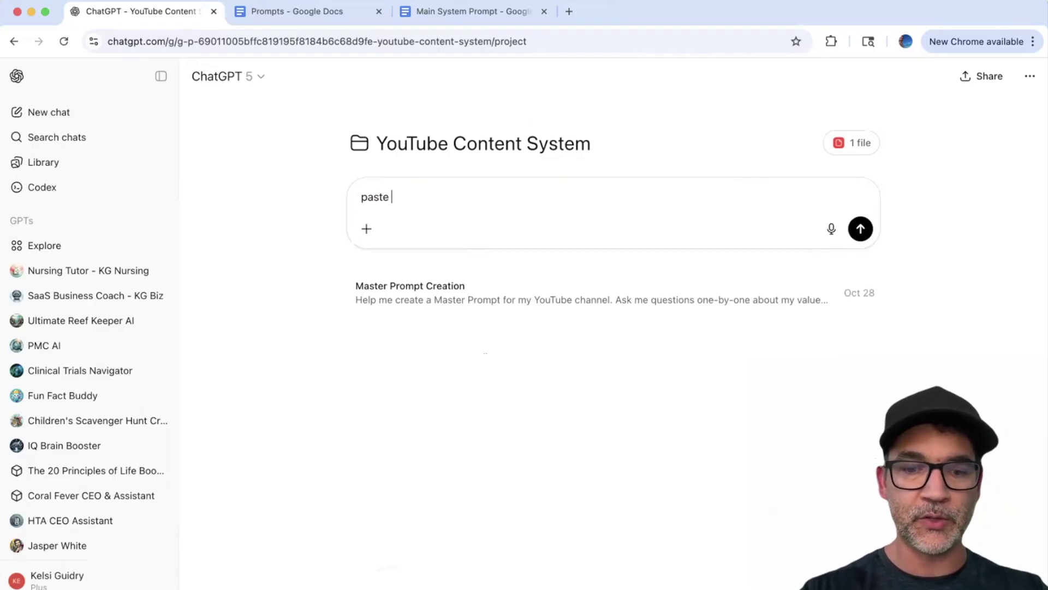
{"action": "type", "text": "script"}
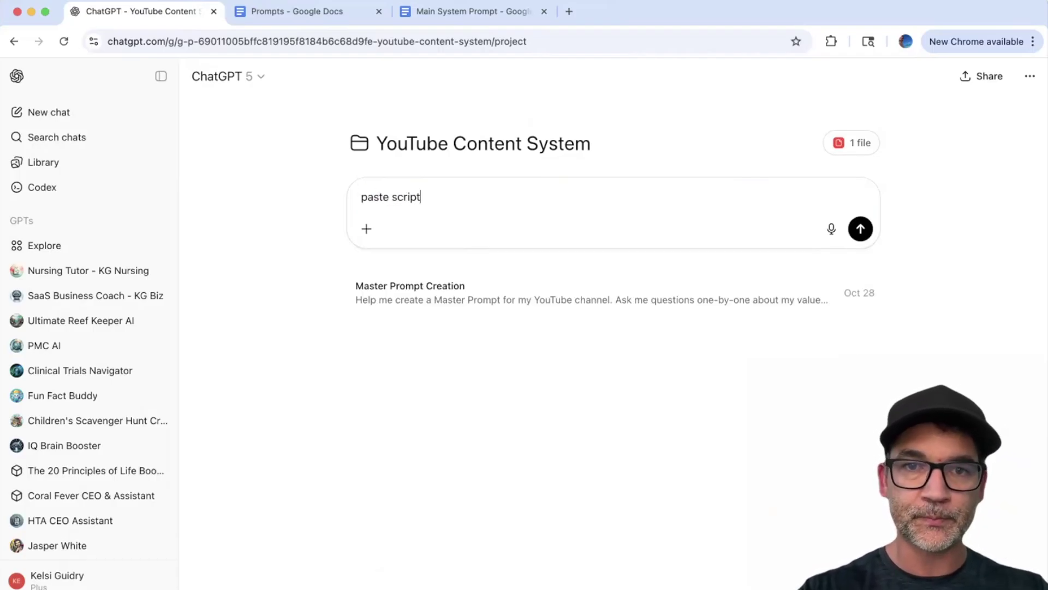
{"action": "key", "text": "shift+Return"}
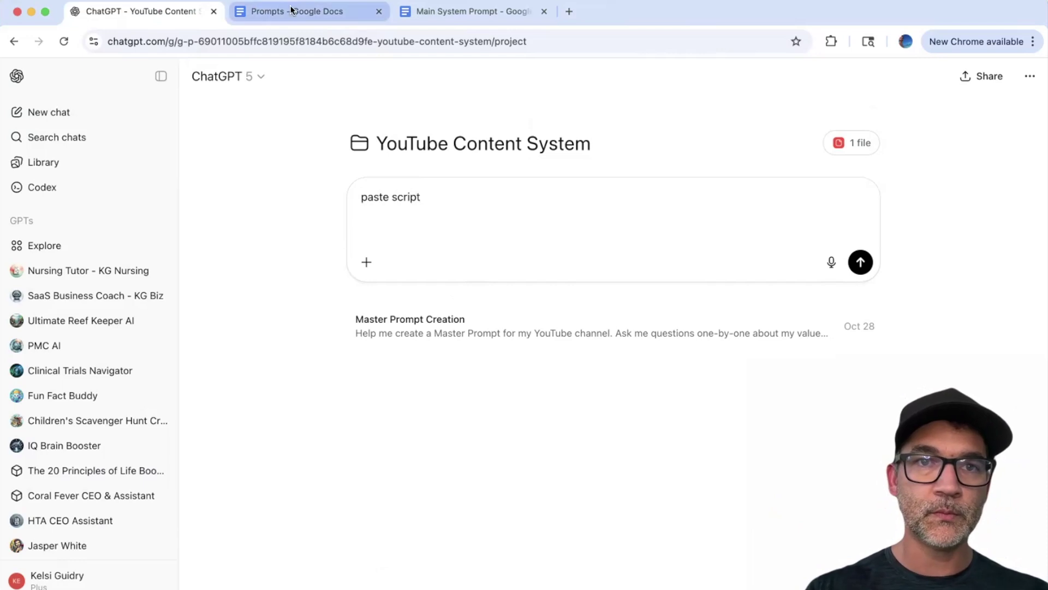
- Copy the Script Generator System Prompt request from the Prompts document in Google Docs and return to ChatGPT
{"action": "left_click", "coordinate": [293, 14]}
{"action": "left_click", "coordinate": [311, 425]}
{"action": "left_click_drag", "start_coordinate": [306, 426], "coordinate": [579, 443]}
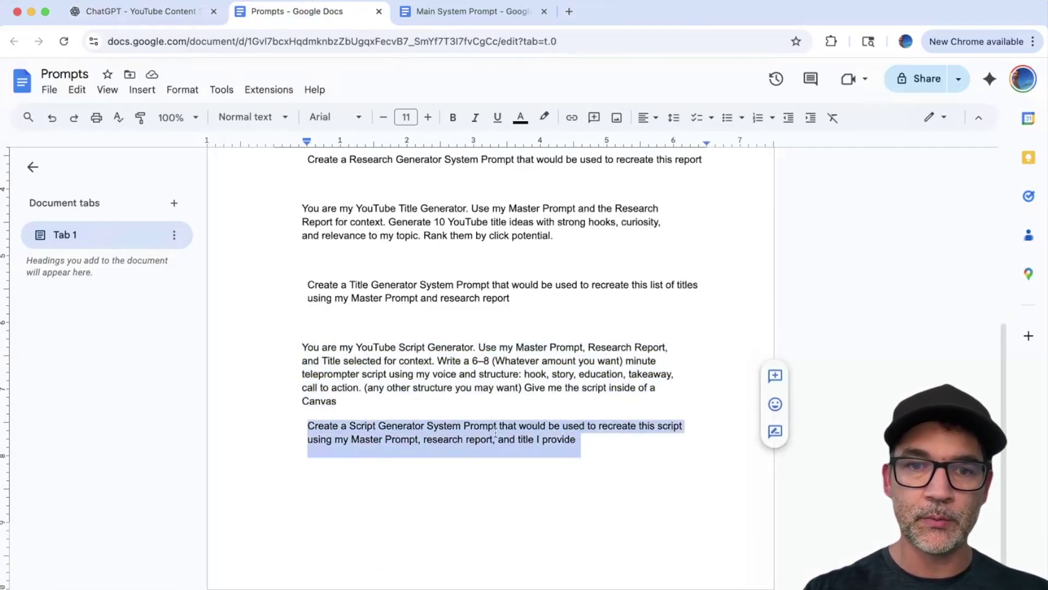
{"action": "right_click", "coordinate": [508, 432]}
{"action": "left_click", "coordinate": [568, 106]}
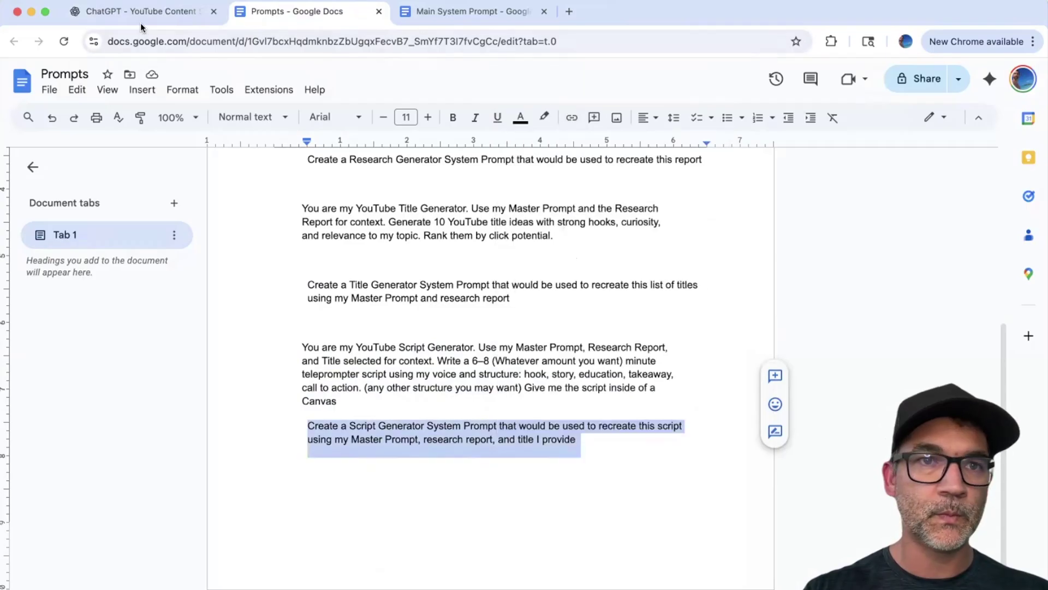
{"action": "left_click", "coordinate": [140, 11]}
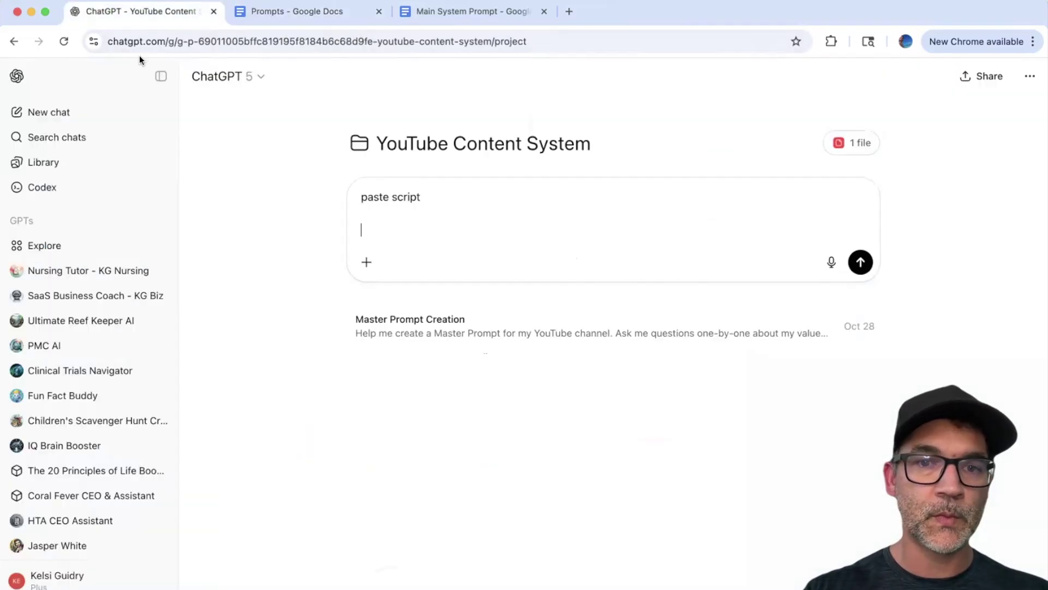
- Paste the Script Generator System Prompt request below the "paste script" placeholder, and clear the whole unsent message
{"action": "left_click", "coordinate": [363, 226]}
{"action": "key", "text": "super+v"}
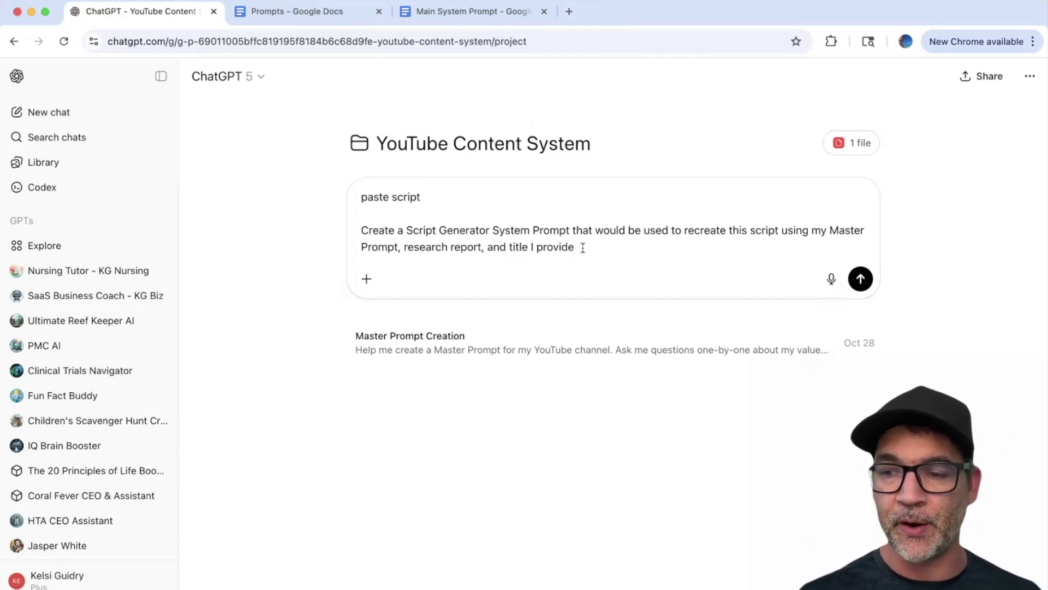
{"action": "left_click_drag", "start_coordinate": [582, 247], "coordinate": [352, 194]}
{"action": "key", "text": "BackSpace"}
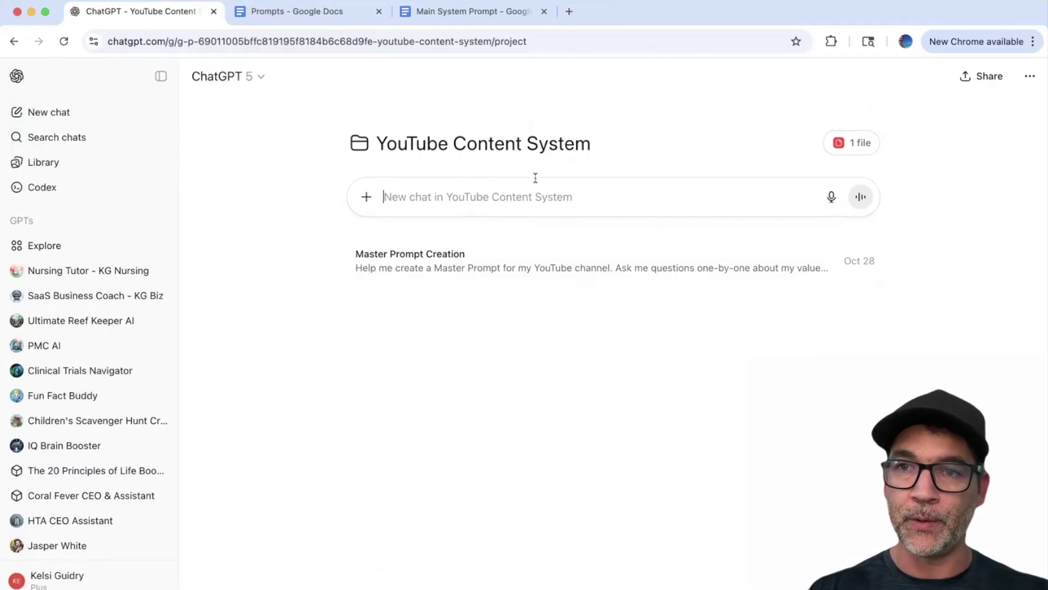
- Add the Research, Script and Title Generator System Prompt PDFs and YouTube Main System Prompt.pdf to the project files
{"action": "left_click", "coordinate": [854, 143]}
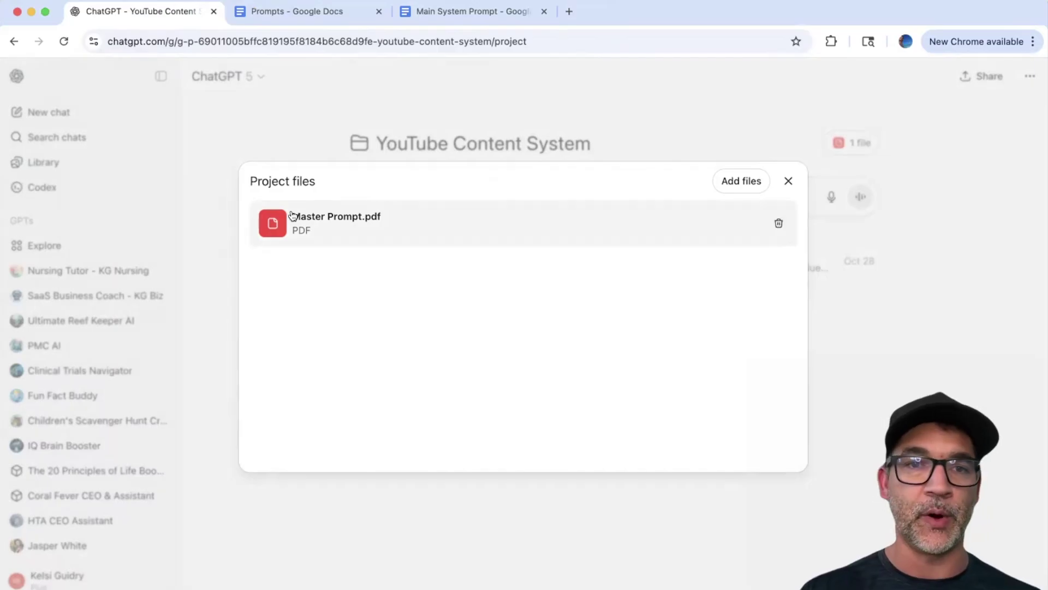
{"action": "left_click", "coordinate": [737, 179]}
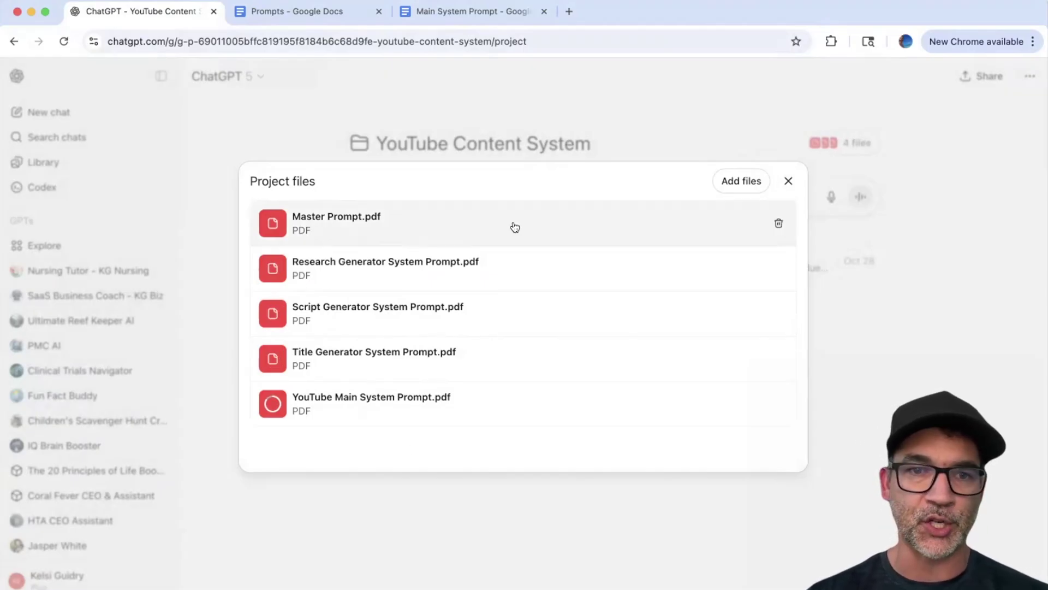
{"action": "left_click", "coordinate": [789, 182]}
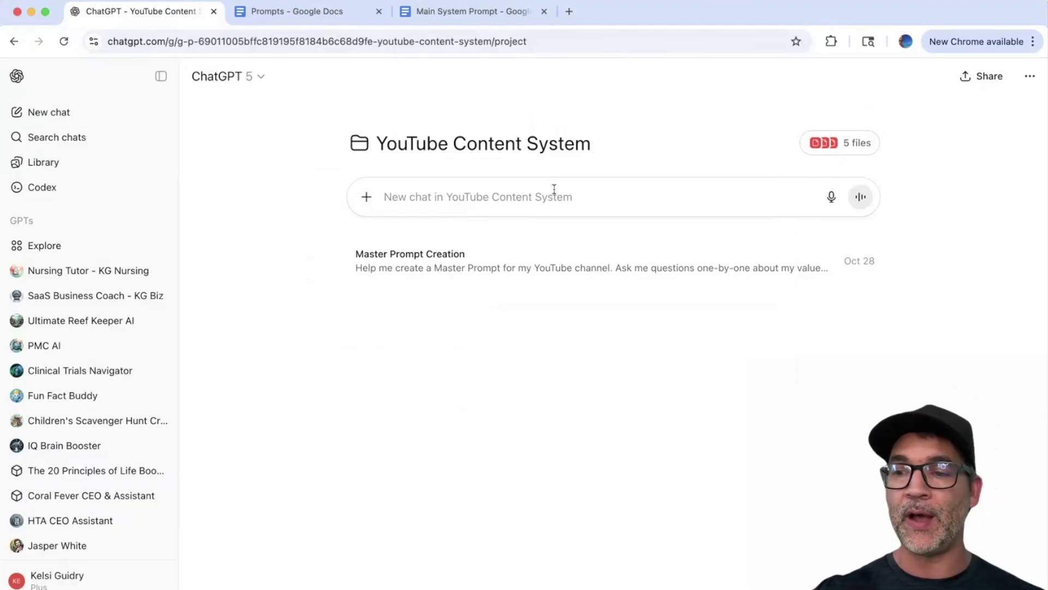
- Locate the YouTube Content System project in the list of projects
{"action": "scroll", "coordinate": [77, 199], "scroll_direction": "down", "scroll_amount": 10}
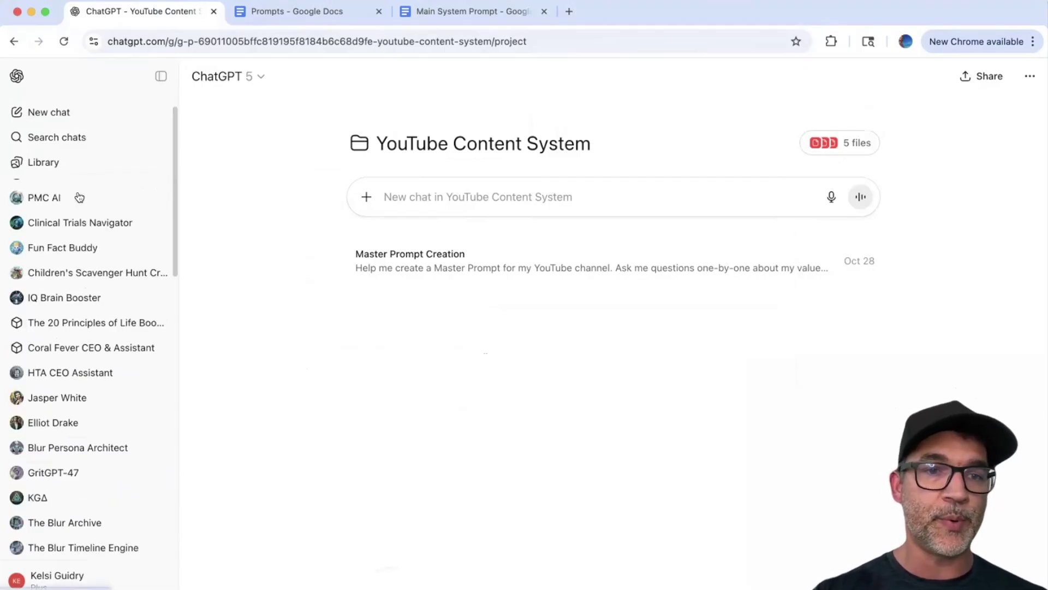
{"action": "scroll", "coordinate": [78, 368], "scroll_direction": "down", "scroll_amount": 2}
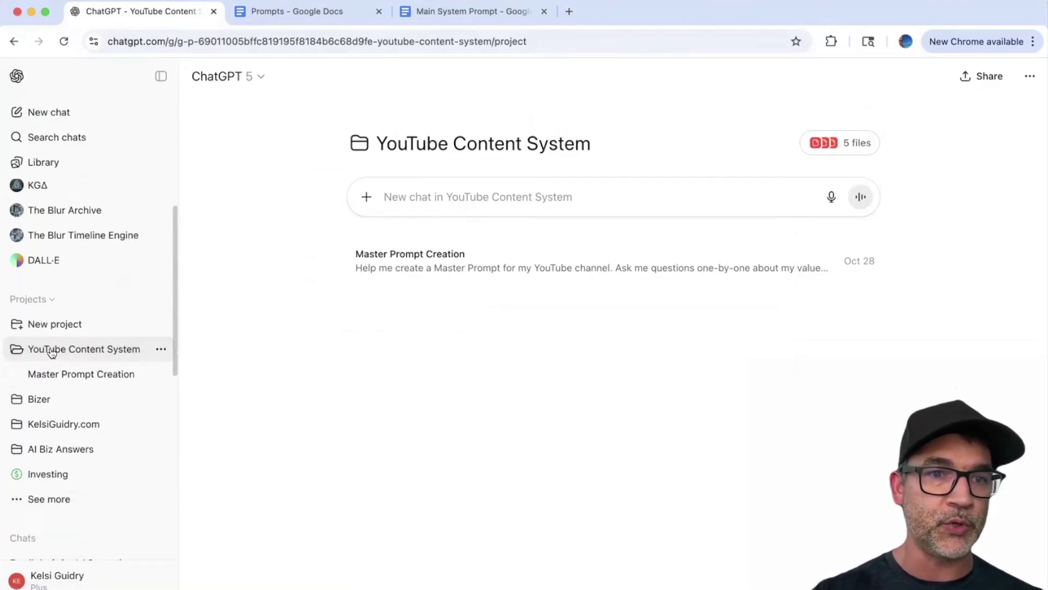